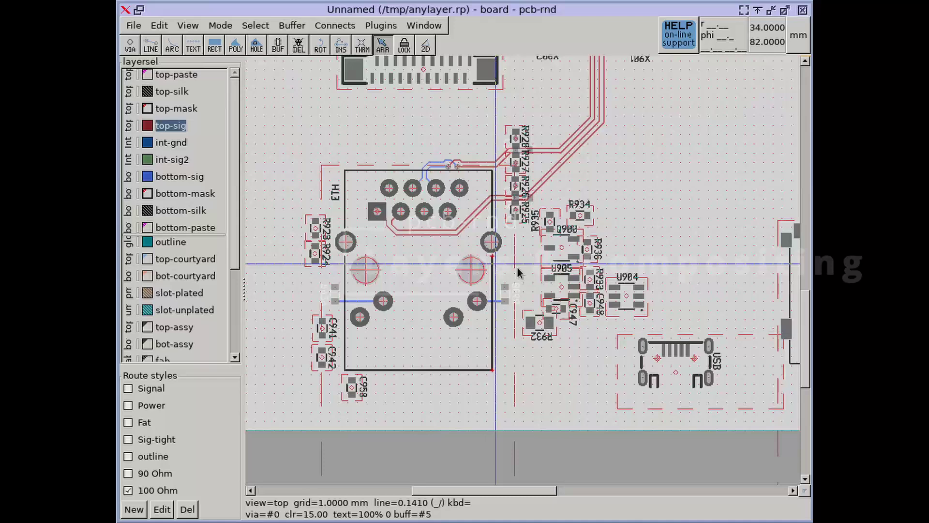
Step: Show the top-assy layer and inspect the assembly drawings from the ETH connector across to the SD0 socket
{"action": "scroll", "coordinate": [491, 247], "scroll_direction": "up", "scroll_amount": 3}
{"action": "middle_click_drag", "start_coordinate": [491, 239], "coordinate": [557, 246]}
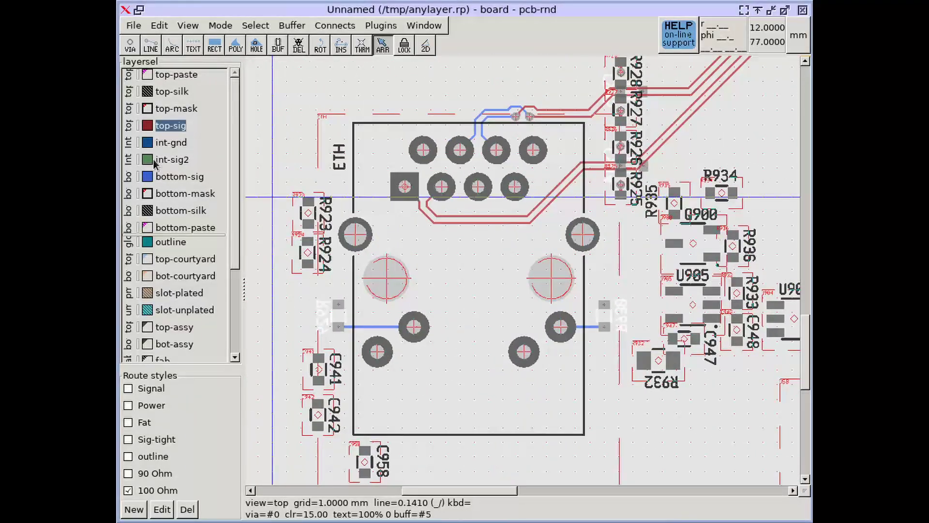
{"action": "scroll", "coordinate": [162, 329], "scroll_direction": "down", "scroll_amount": 2}
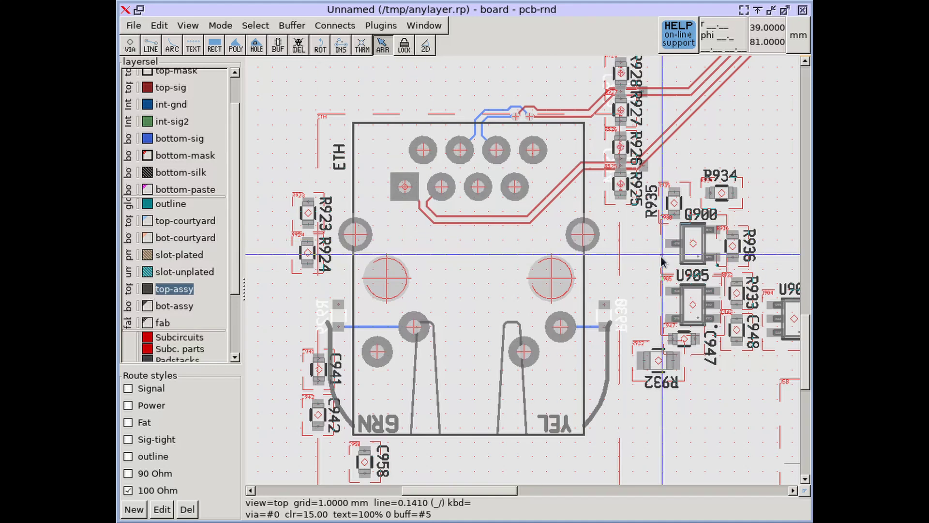
{"action": "middle_click_drag", "start_coordinate": [749, 269], "coordinate": [482, 179]}
{"action": "middle_click_drag", "start_coordinate": [662, 226], "coordinate": [506, 241]}
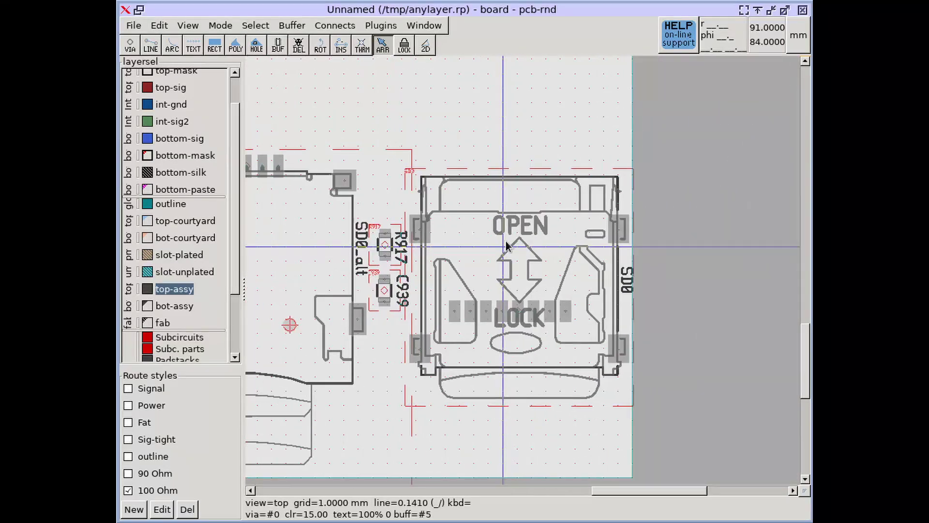
Step: Toggle the top-assy layer, show the fab layer and inspect the drill mark inside the SD0_alt socket
{"action": "left_click", "coordinate": [146, 290]}
{"action": "left_click", "coordinate": [147, 290]}
{"action": "left_click", "coordinate": [147, 320]}
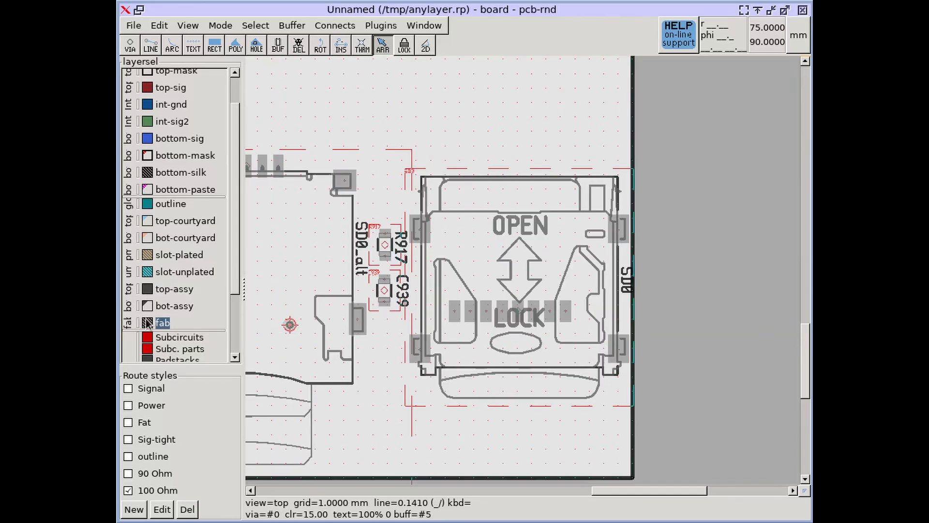
{"action": "scroll", "coordinate": [387, 239], "scroll_direction": "down", "scroll_amount": 4}
{"action": "scroll", "coordinate": [310, 283], "scroll_direction": "up", "scroll_amount": 6}
{"action": "scroll", "coordinate": [364, 271], "scroll_direction": "up", "scroll_amount": 2}
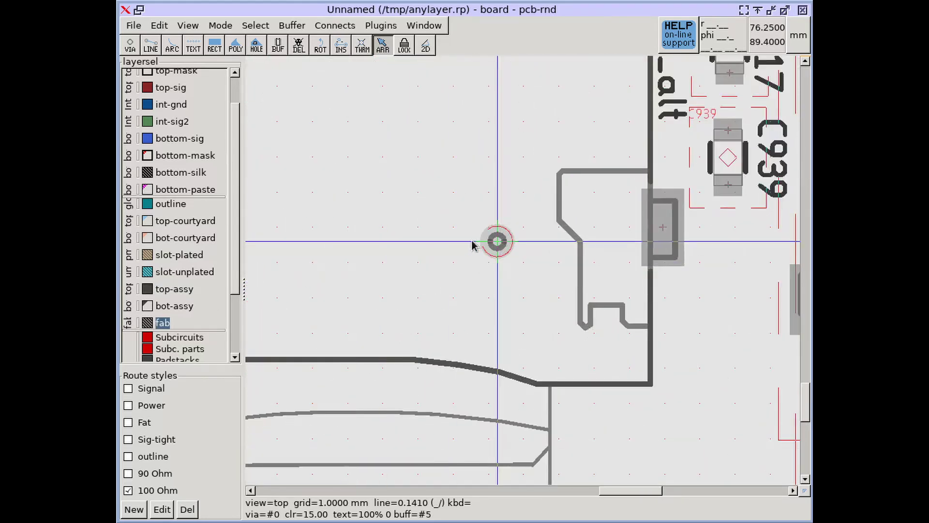
Step: Examine the USB connector's assembly outline and board edge mark with the fab layer shown
{"action": "middle_click_drag", "start_coordinate": [408, 255], "coordinate": [595, 209]}
{"action": "scroll", "coordinate": [539, 212], "scroll_direction": "down", "scroll_amount": 3}
{"action": "middle_click_drag", "start_coordinate": [487, 229], "coordinate": [621, 235]}
{"action": "middle_click_drag", "start_coordinate": [372, 258], "coordinate": [623, 219]}
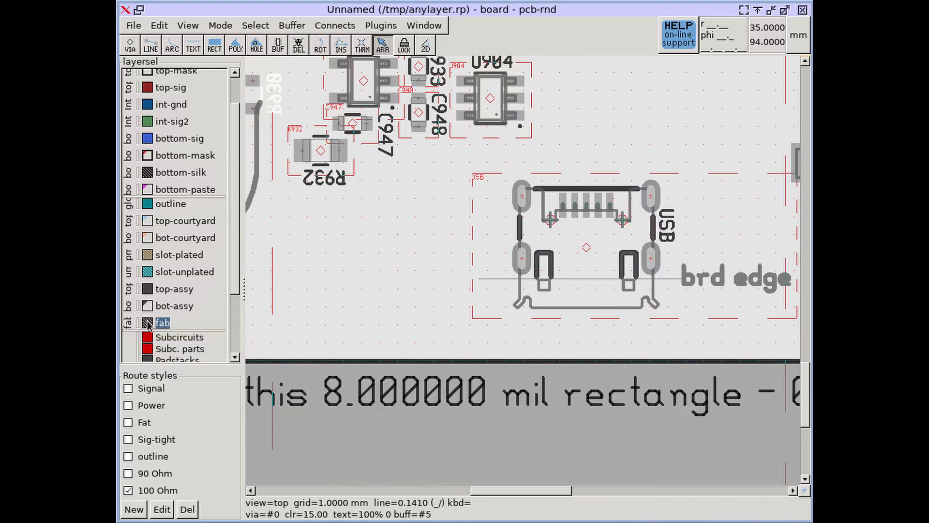
{"action": "scroll", "coordinate": [425, 221], "scroll_direction": "left", "scroll_amount": 3, "text": "shift"}
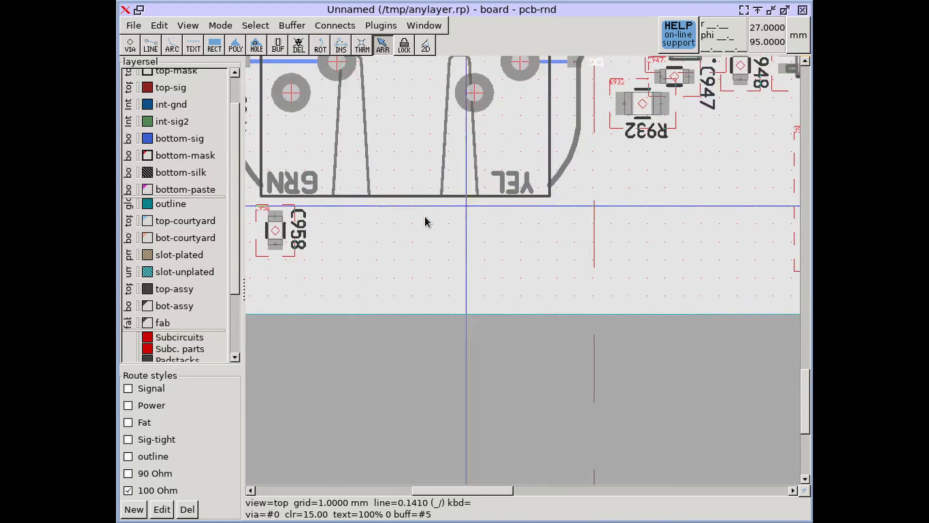
Step: Hide the top-assy layer and briefly show the fab layer to view the drill marks of the ETH connector
{"action": "left_click", "coordinate": [147, 290]}
{"action": "left_click", "coordinate": [148, 323]}
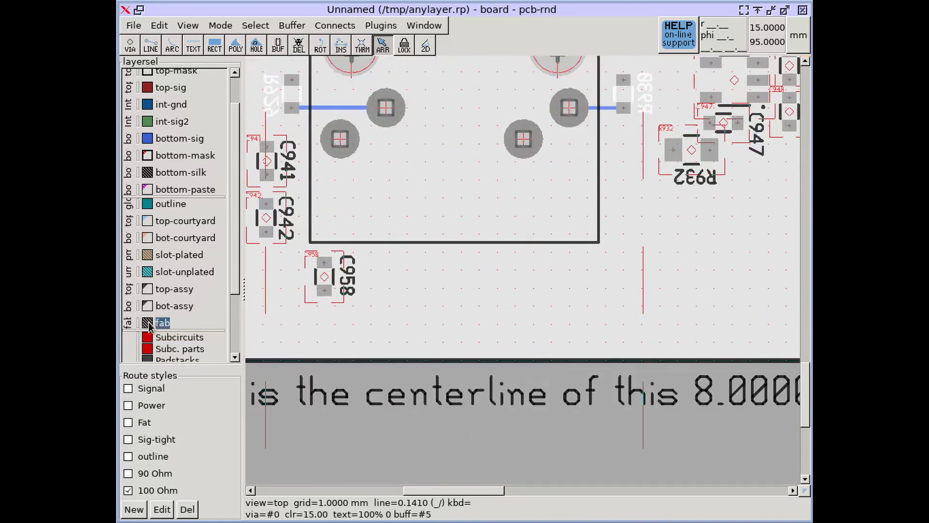
{"action": "left_click", "coordinate": [148, 323]}
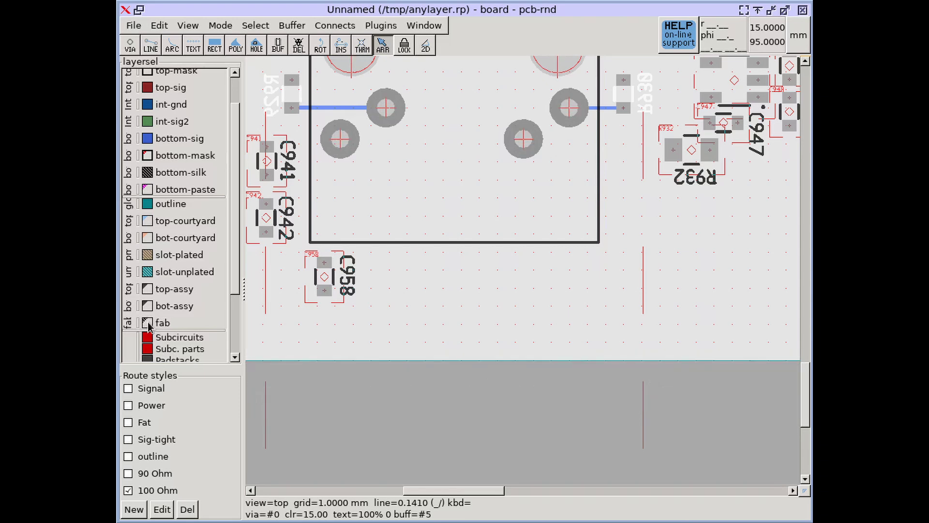
Step: Briefly show the fab layer to view the drill table and title text above the board
{"action": "scroll", "coordinate": [438, 209], "scroll_direction": "down", "scroll_amount": 6}
{"action": "middle_click_drag", "start_coordinate": [452, 178], "coordinate": [387, 292]}
{"action": "scroll", "coordinate": [450, 237], "scroll_direction": "up", "scroll_amount": 10}
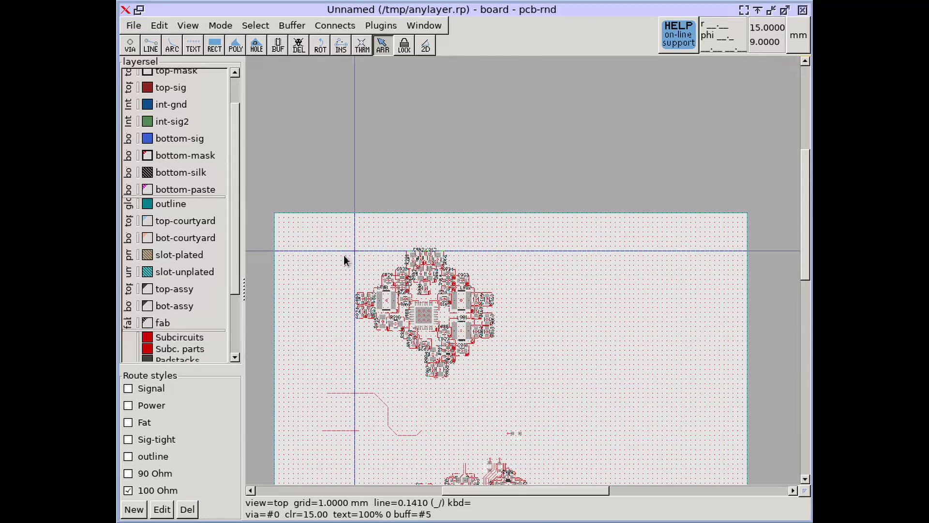
{"action": "left_click", "coordinate": [146, 324]}
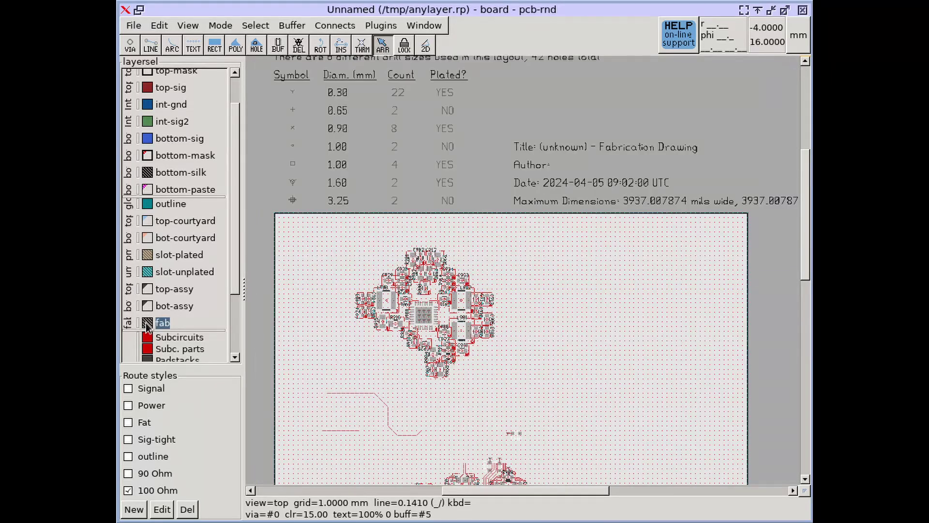
{"action": "left_click", "coordinate": [146, 325]}
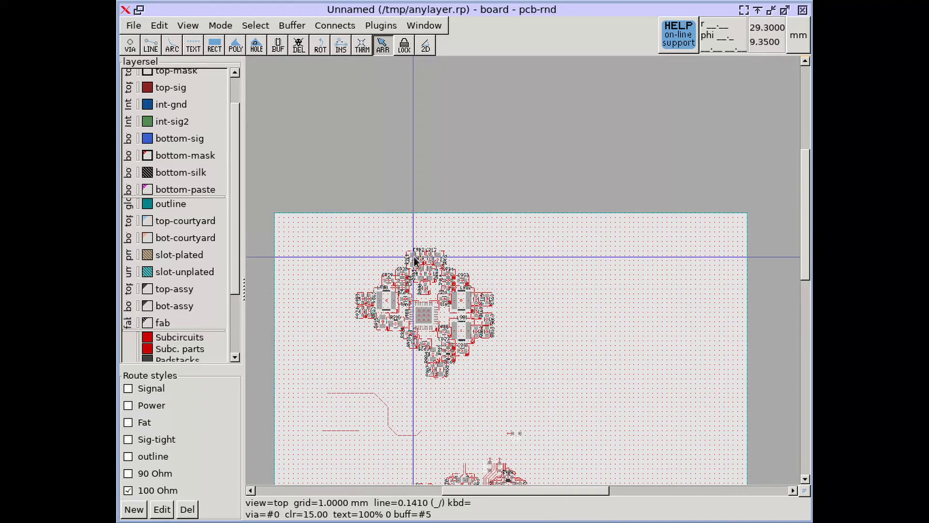
Step: Briefly show the top-paste layer around the CAM and ETH connectors to view the paste on the pads
{"action": "scroll", "coordinate": [230, 250], "scroll_direction": "up", "scroll_amount": 2}
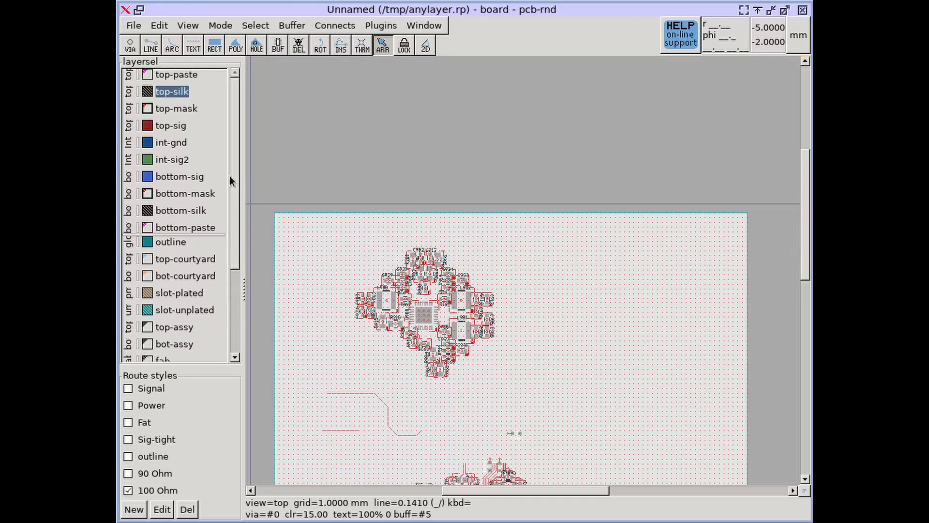
{"action": "scroll", "coordinate": [395, 373], "scroll_direction": "down", "scroll_amount": 5}
{"action": "scroll", "coordinate": [394, 441], "scroll_direction": "up", "scroll_amount": 4}
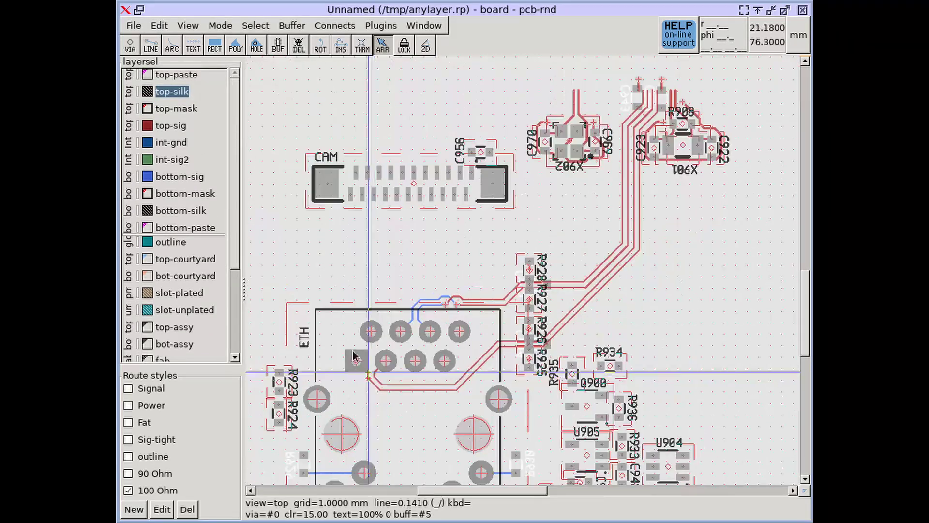
{"action": "left_click", "coordinate": [146, 76]}
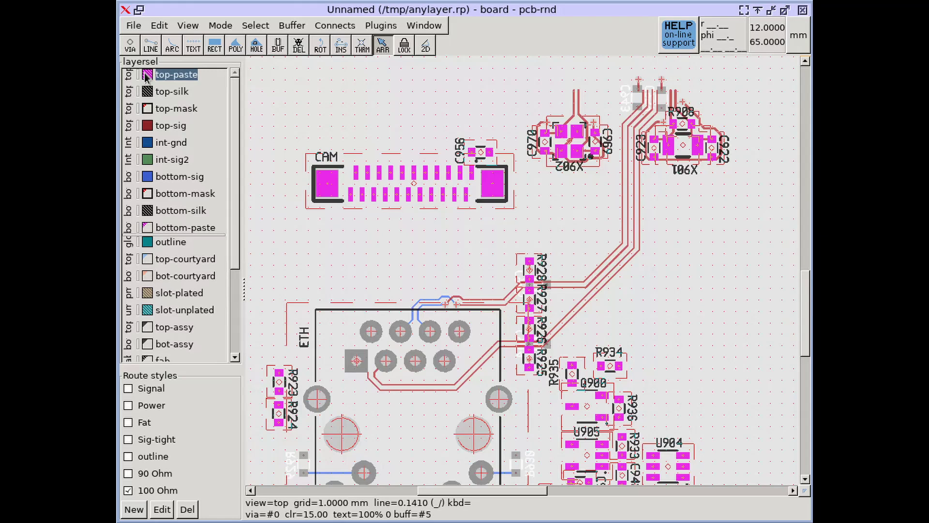
{"action": "left_click", "coordinate": [147, 75]}
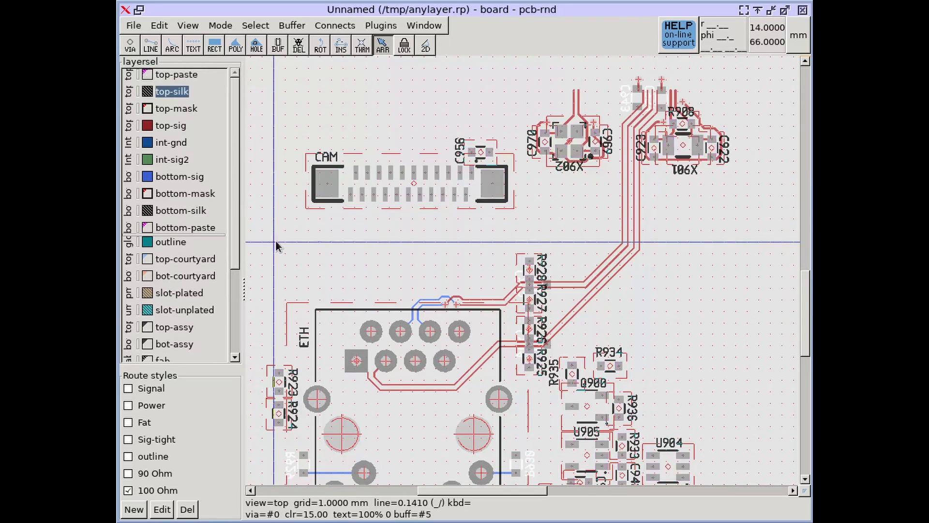
Step: Look through the layer list and briefly show the top-mask layer to view the solder mask openings
{"action": "scroll", "coordinate": [231, 193], "scroll_direction": "down", "scroll_amount": 5}
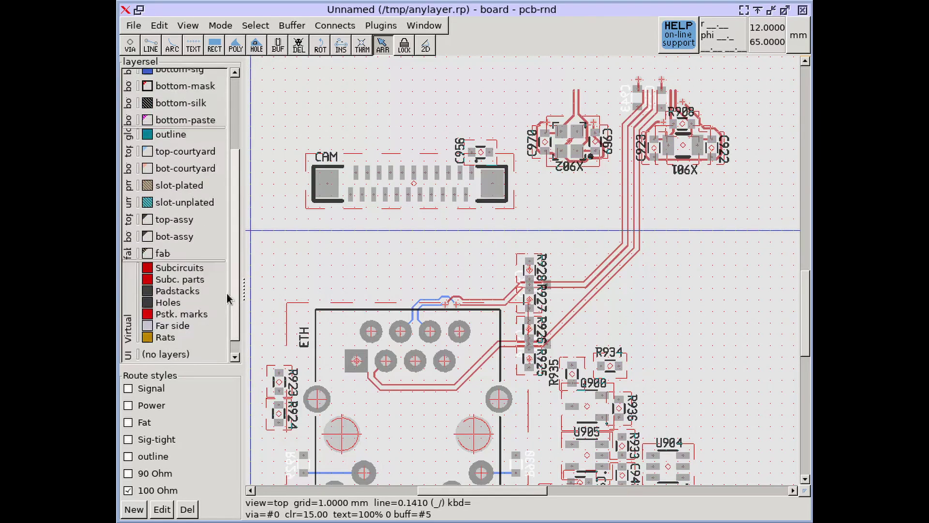
{"action": "scroll", "coordinate": [225, 223], "scroll_direction": "up", "scroll_amount": 5}
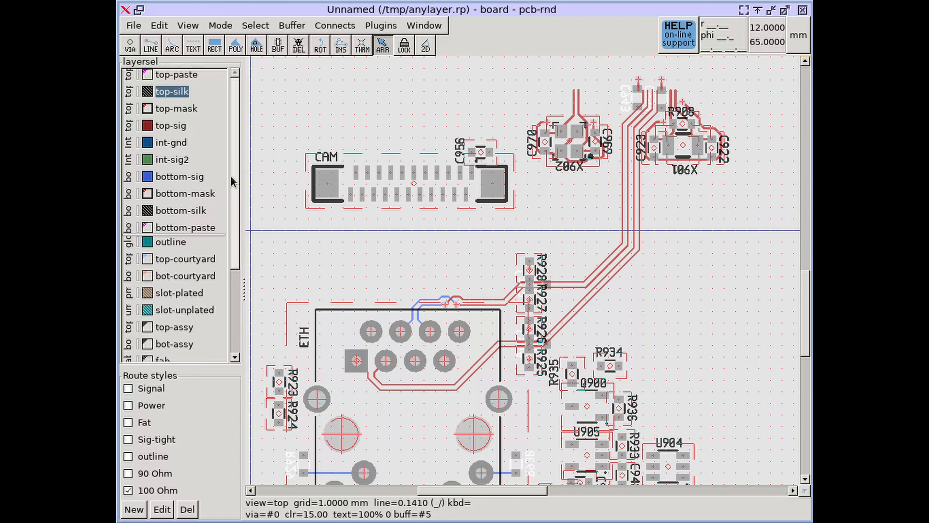
{"action": "left_click", "coordinate": [148, 111]}
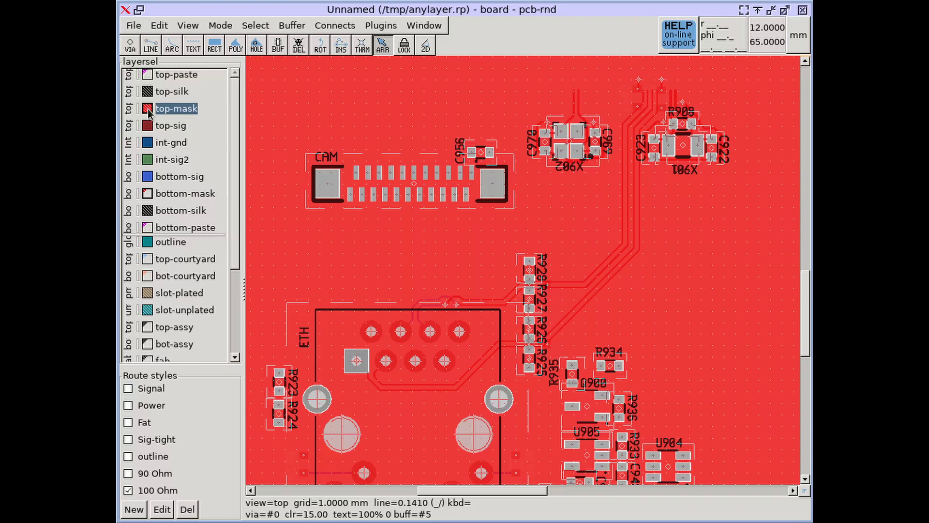
{"action": "left_click", "coordinate": [147, 109]}
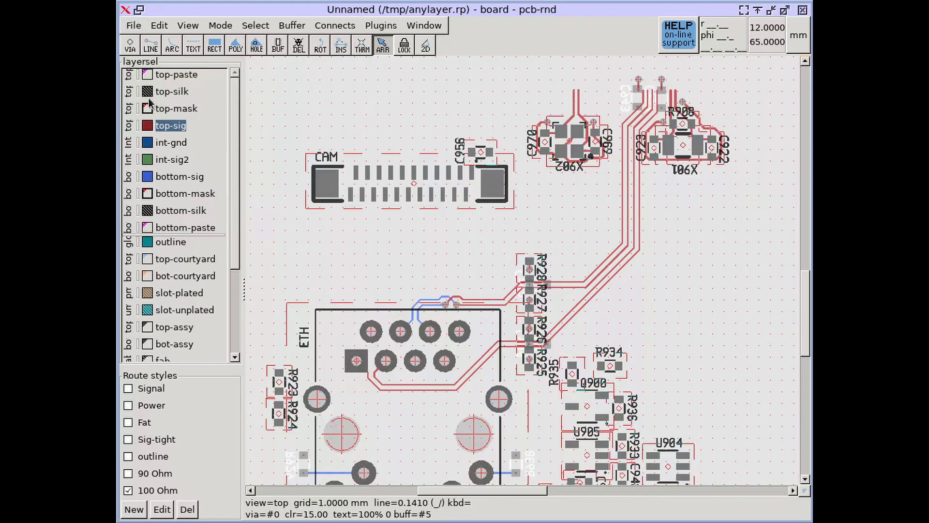
Step: Show the top-paste and top-mask layers together to compare them, and hide both again
{"action": "left_click", "coordinate": [147, 75]}
{"action": "left_click", "coordinate": [146, 110]}
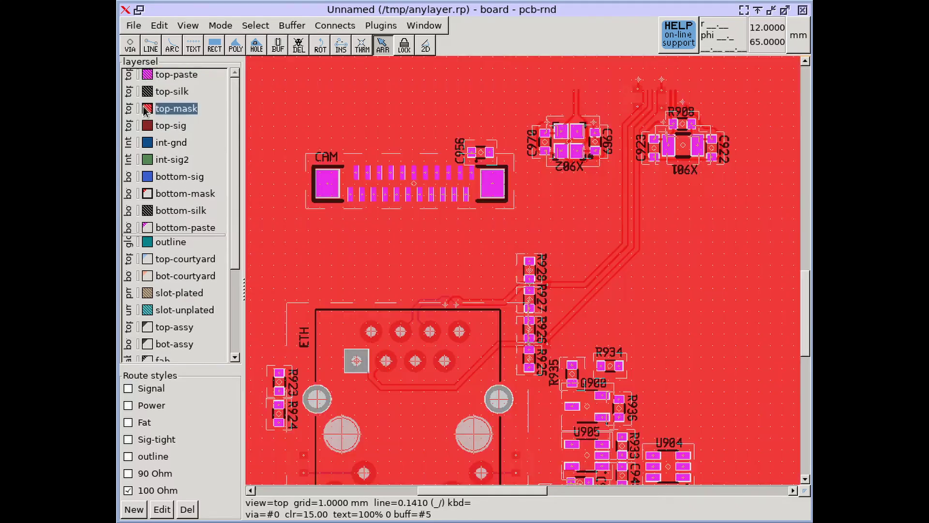
{"action": "left_click", "coordinate": [144, 109]}
{"action": "left_click", "coordinate": [147, 74]}
Step: Draw a V-shaped line about 15 mm wide on the top-silk layer in the empty area above the SD sockets
{"action": "scroll", "coordinate": [402, 178], "scroll_direction": "down", "scroll_amount": 4}
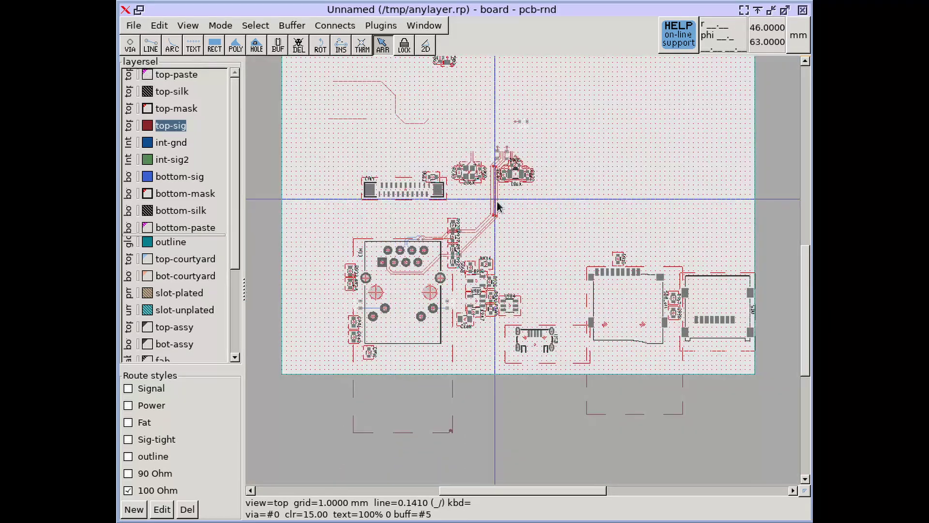
{"action": "middle_click_drag", "start_coordinate": [496, 200], "coordinate": [438, 291]}
{"action": "scroll", "coordinate": [415, 274], "scroll_direction": "up", "scroll_amount": 1}
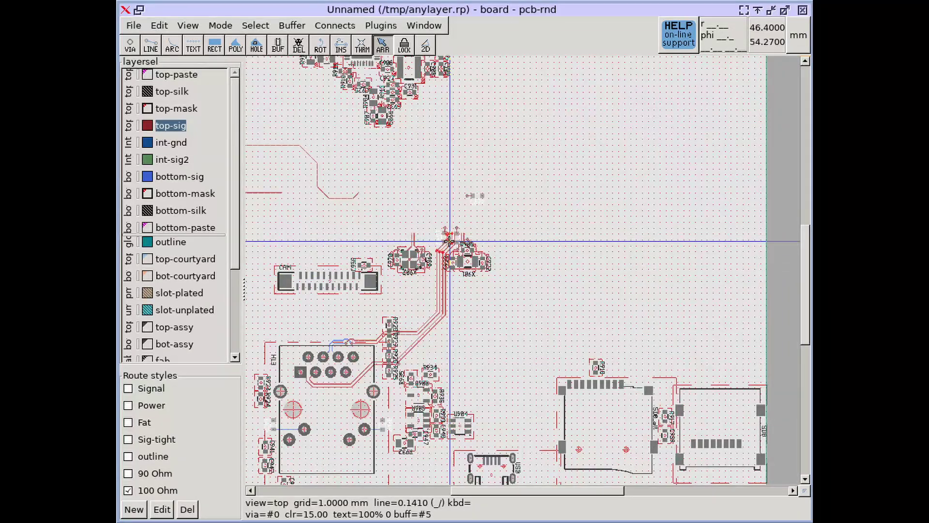
{"action": "left_click", "coordinate": [177, 92]}
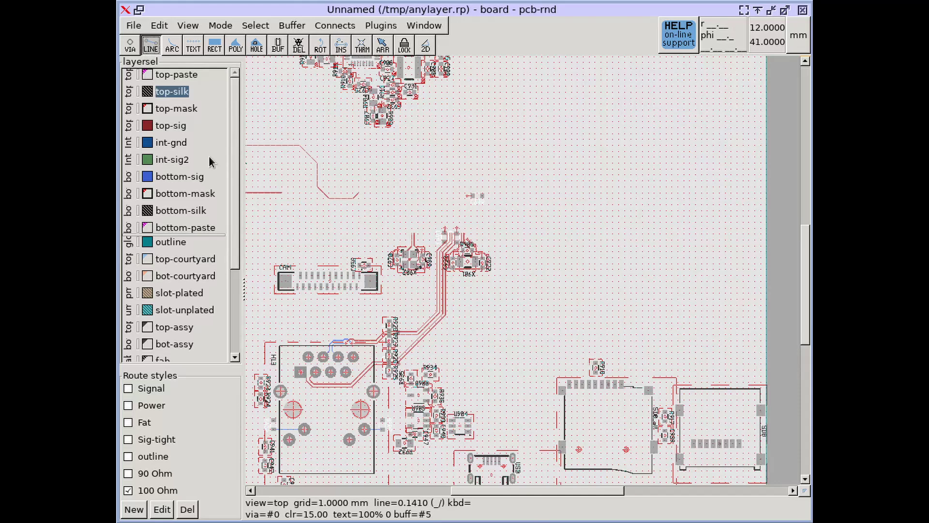
{"action": "left_click", "coordinate": [565, 233]}
{"action": "left_click", "coordinate": [618, 279]}
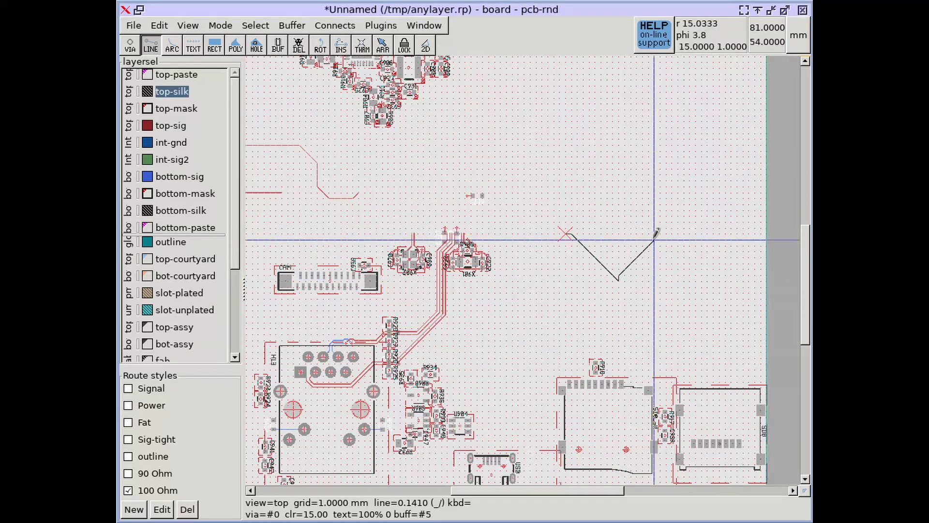
{"action": "left_click", "coordinate": [654, 239]}
{"action": "scroll", "coordinate": [654, 238], "scroll_direction": "up", "scroll_amount": 5}
{"action": "key", "text": "Escape"}
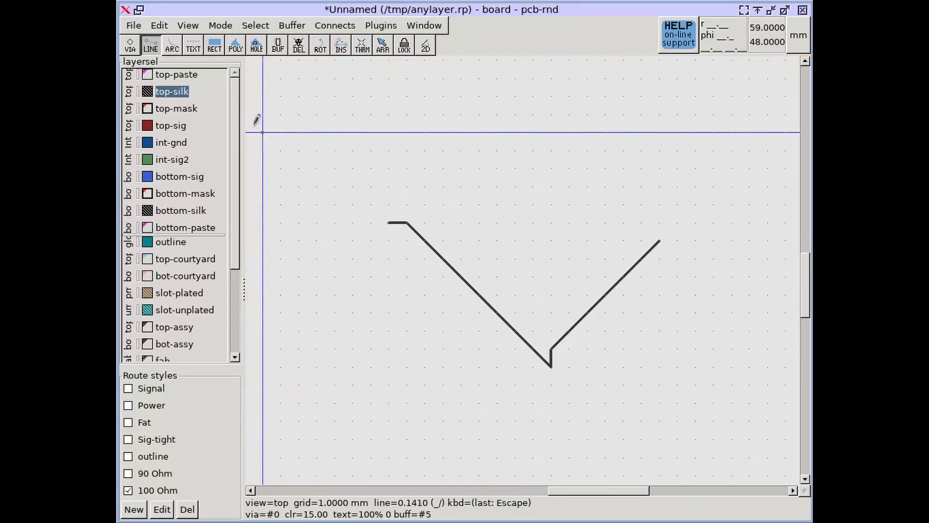
Step: Draw a stepped line about 5 by 3 mm on the top-mask layer beside C922, using the Power route style
{"action": "middle_click_drag", "start_coordinate": [334, 129], "coordinate": [584, 244]}
{"action": "scroll", "coordinate": [585, 244], "scroll_direction": "down", "scroll_amount": 1}
{"action": "middle_click_drag", "start_coordinate": [572, 315], "coordinate": [584, 267]}
{"action": "scroll", "coordinate": [471, 317], "scroll_direction": "up", "scroll_amount": 3}
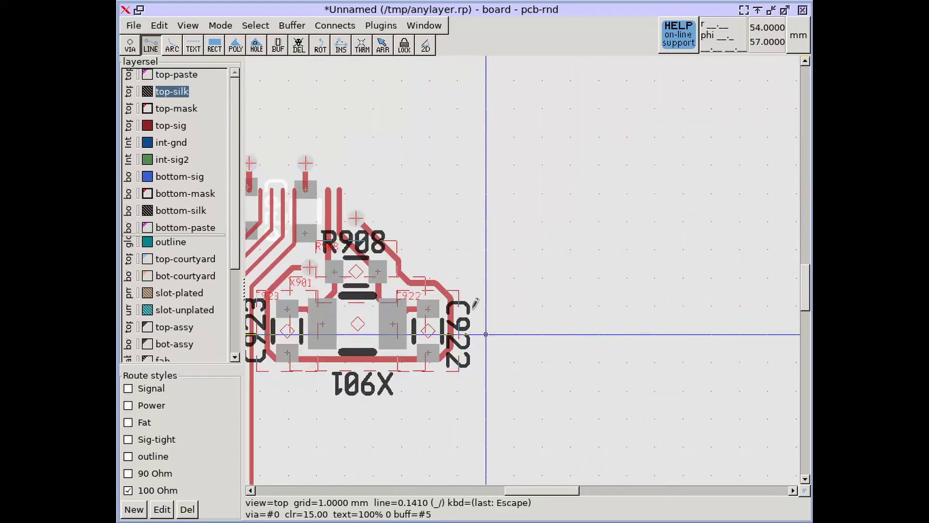
{"action": "left_click", "coordinate": [149, 111]}
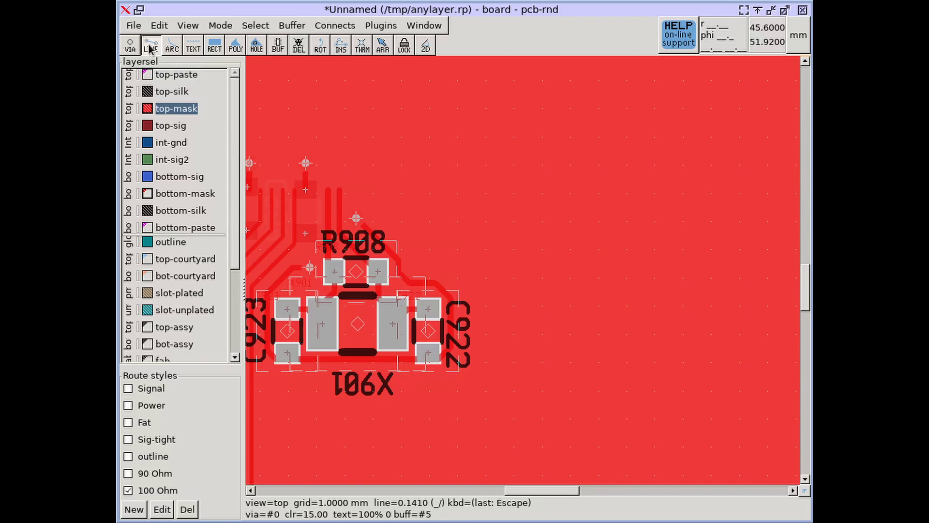
{"action": "left_click", "coordinate": [457, 278]}
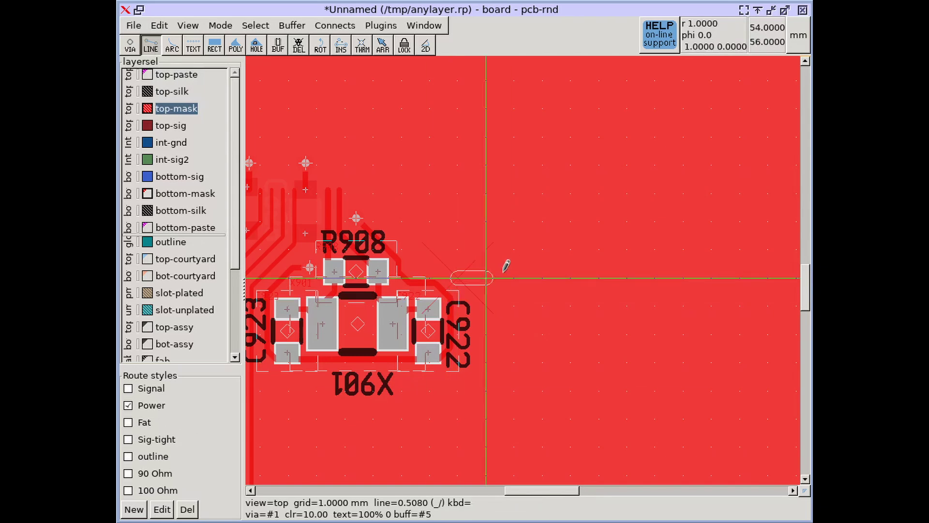
{"action": "left_click", "coordinate": [541, 278]}
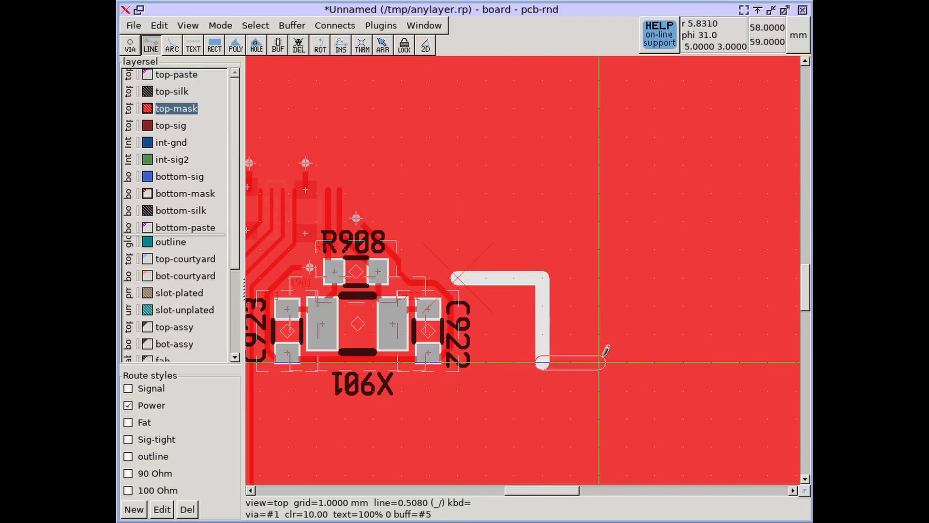
{"action": "key", "text": "Escape"}
Step: Draw a horizontal top-mask line about 5 mm long across the parallel traces below C923
{"action": "scroll", "coordinate": [524, 322], "scroll_direction": "down", "scroll_amount": 2}
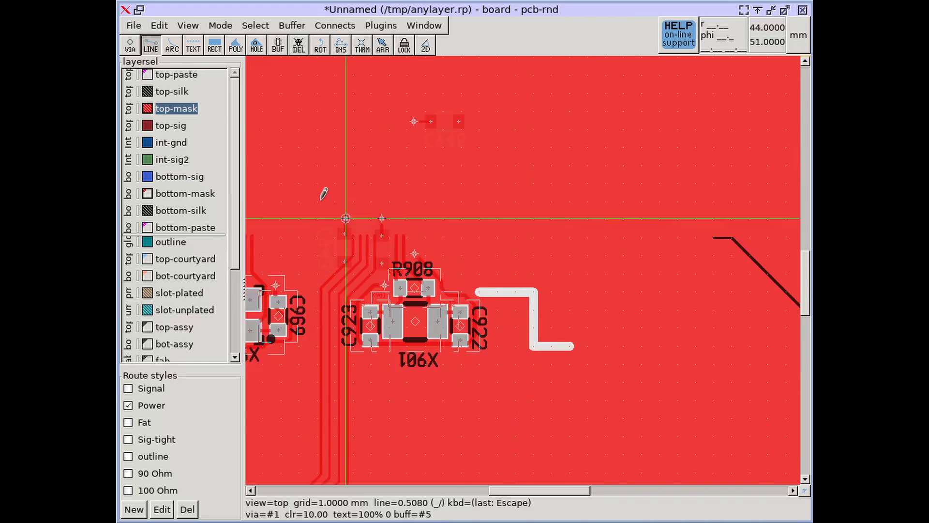
{"action": "left_click", "coordinate": [299, 400]}
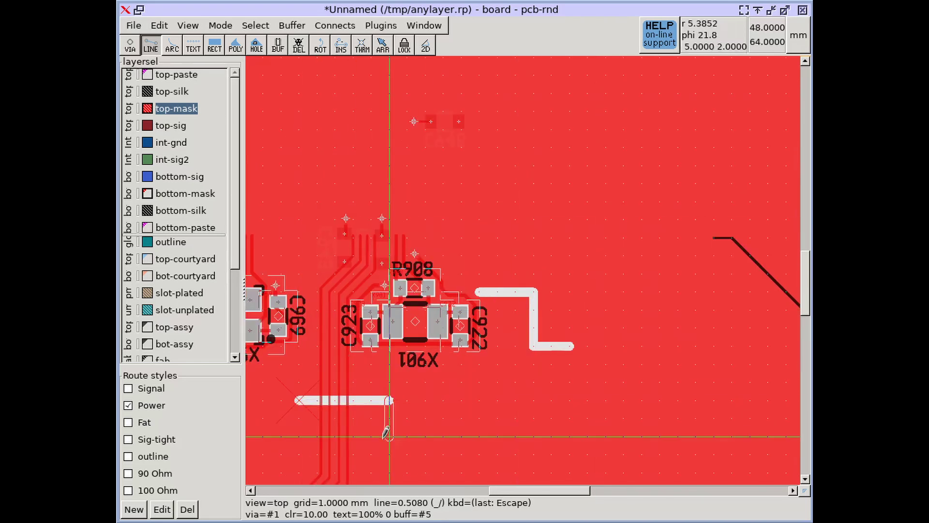
{"action": "key", "text": "Escape"}
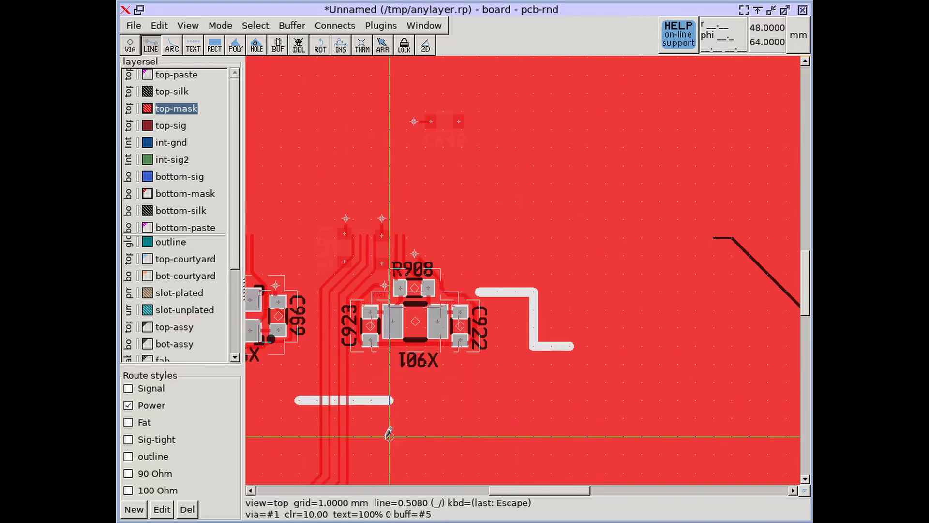
Step: Hide the top-mask layer, make top-paste the drawing layer and inspect the paste on the X901 and X902 pads
{"action": "left_click", "coordinate": [153, 124]}
{"action": "left_click", "coordinate": [158, 76]}
{"action": "scroll", "coordinate": [347, 373], "scroll_direction": "up", "scroll_amount": 2}
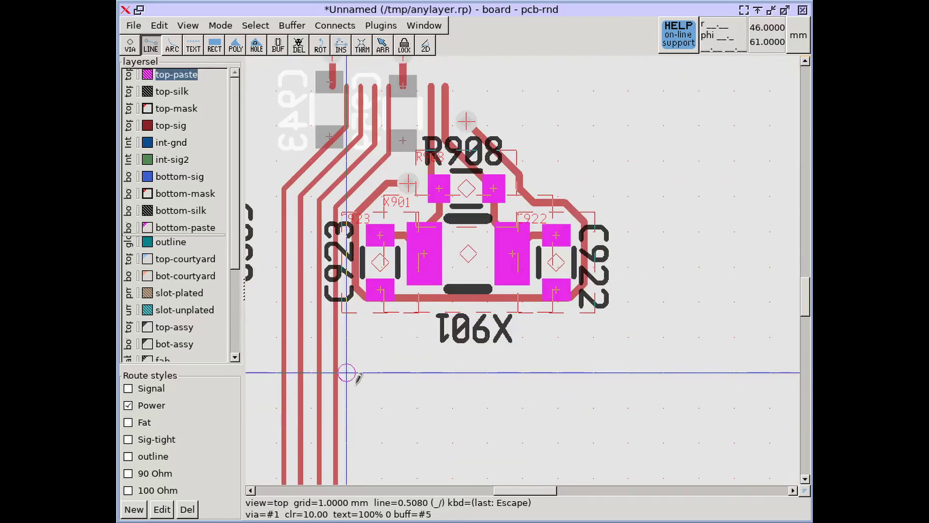
{"action": "middle_click_drag", "start_coordinate": [341, 373], "coordinate": [463, 358]}
{"action": "scroll", "coordinate": [400, 323], "scroll_direction": "up", "scroll_amount": 1}
{"action": "middle_click_drag", "start_coordinate": [359, 304], "coordinate": [522, 388]}
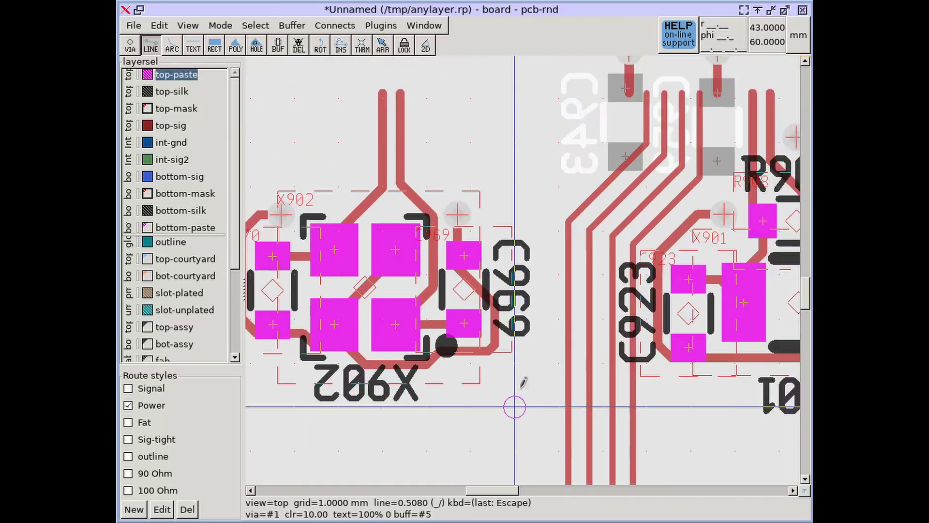
Step: Draw a vertical top-paste line about 2 mm long over the right-hand trace above X902
{"action": "scroll", "coordinate": [431, 382], "scroll_direction": "down", "scroll_amount": 1}
{"action": "scroll", "coordinate": [392, 380], "scroll_direction": "up", "scroll_amount": 1}
{"action": "left_click", "coordinate": [425, 178]}
{"action": "scroll", "coordinate": [427, 179], "scroll_direction": "down", "scroll_amount": 1}
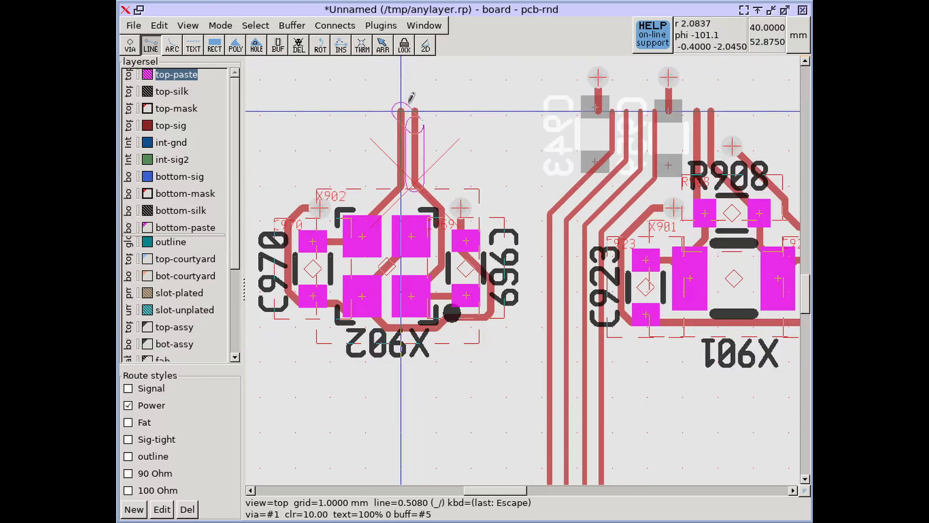
{"action": "left_click", "coordinate": [415, 111]}
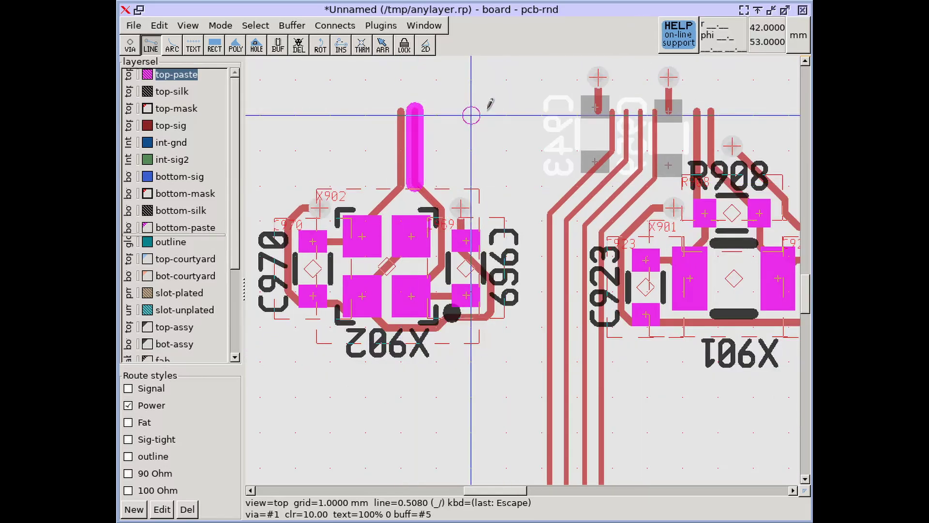
Step: Hide the top-sig layer to inspect the paste line alone, and show top-sig again as the drawing layer
{"action": "scroll", "coordinate": [488, 104], "scroll_direction": "up", "scroll_amount": 2}
{"action": "left_click", "coordinate": [147, 126]}
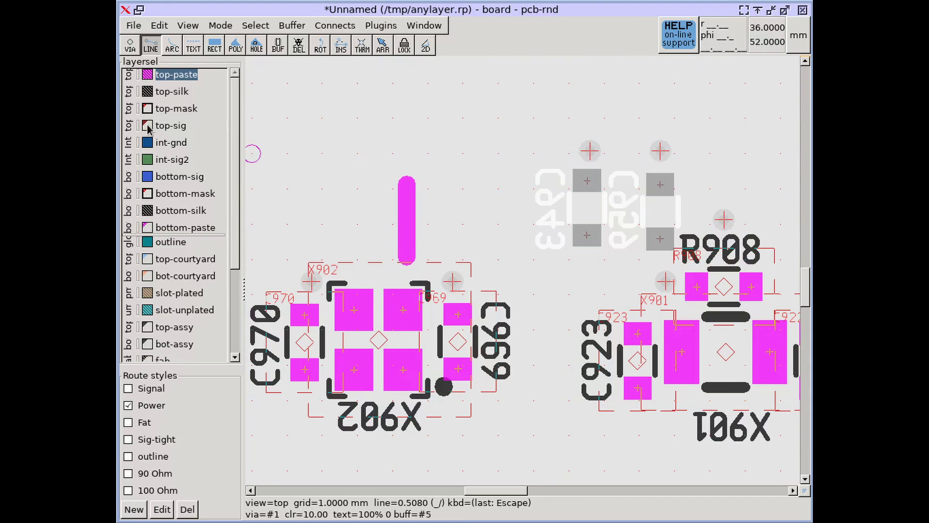
{"action": "left_click", "coordinate": [153, 127]}
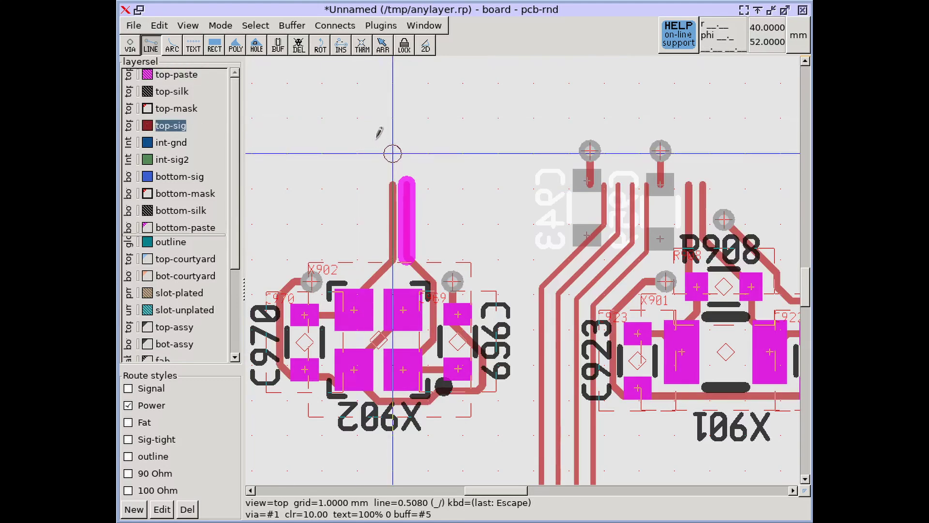
Step: On the top-assy layer, draw a line from the large connector's GRN corner down to the board edge and along it
{"action": "scroll", "coordinate": [379, 132], "scroll_direction": "down", "scroll_amount": 1}
{"action": "left_click", "coordinate": [144, 329]}
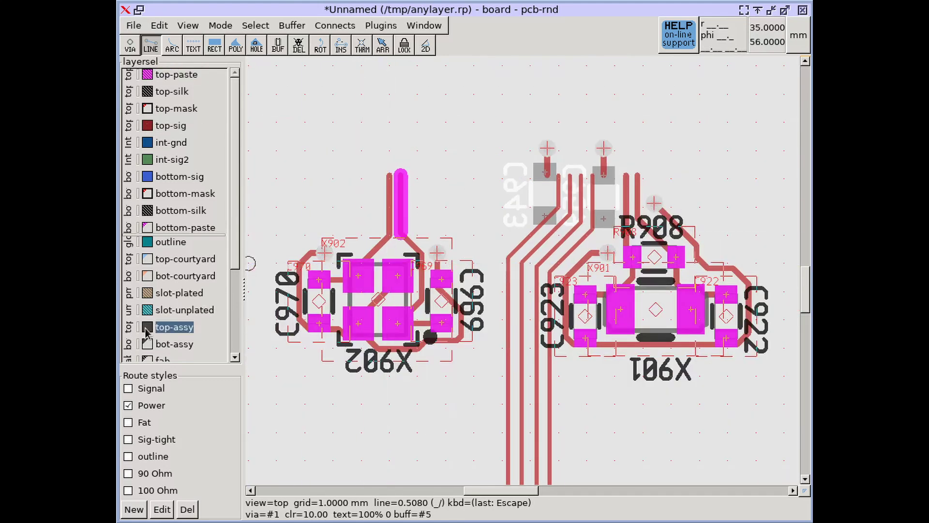
{"action": "middle_click_drag", "start_coordinate": [450, 402], "coordinate": [435, 219]}
{"action": "middle_click_drag", "start_coordinate": [337, 275], "coordinate": [505, 155]}
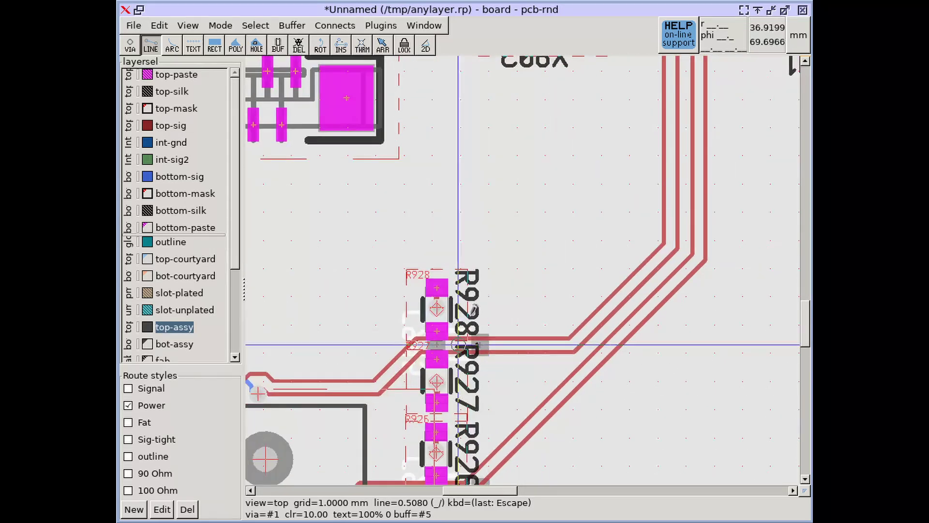
{"action": "scroll", "coordinate": [499, 303], "scroll_direction": "down", "scroll_amount": 3}
{"action": "middle_click_drag", "start_coordinate": [324, 350], "coordinate": [523, 214]}
{"action": "middle_click_drag", "start_coordinate": [460, 422], "coordinate": [494, 193]}
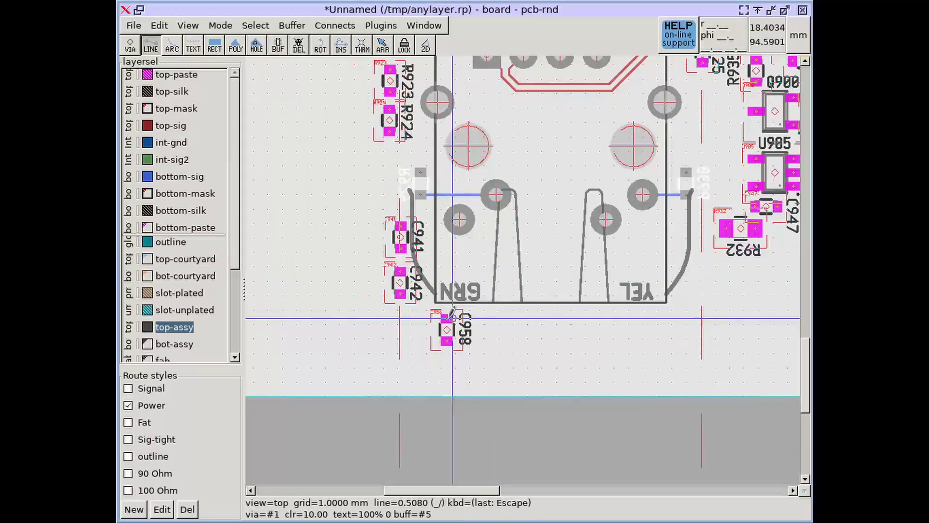
{"action": "scroll", "coordinate": [435, 301], "scroll_direction": "up", "scroll_amount": 3}
{"action": "middle_click_drag", "start_coordinate": [431, 421], "coordinate": [365, 234]}
{"action": "left_click", "coordinate": [367, 294]}
{"action": "middle_click_drag", "start_coordinate": [774, 267], "coordinate": [490, 333]}
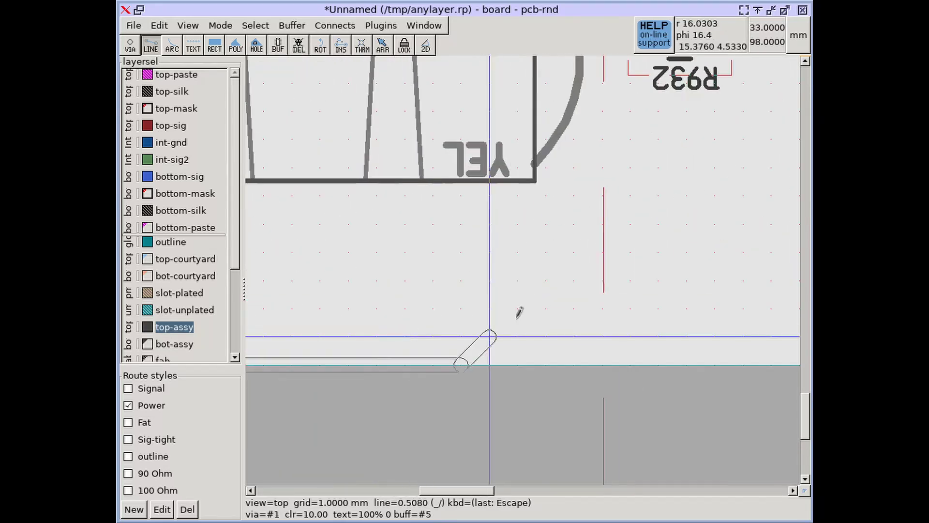
Step: Set the grid to 0.5 mm and finish the top-assy line up to the connector's YEL corner, with a chamfered bend
{"action": "key", "text": "bracketleft"}
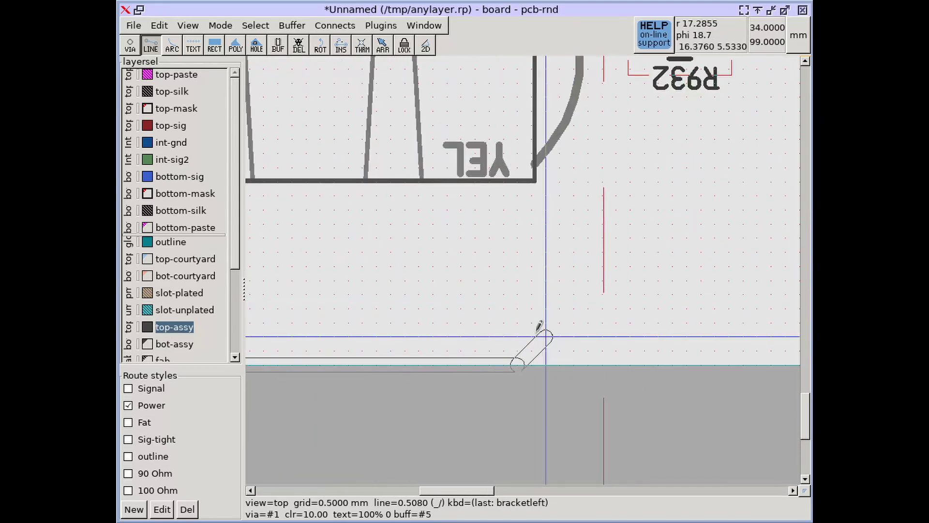
{"action": "left_click", "coordinate": [533, 181]}
{"action": "key", "text": "Escape"}
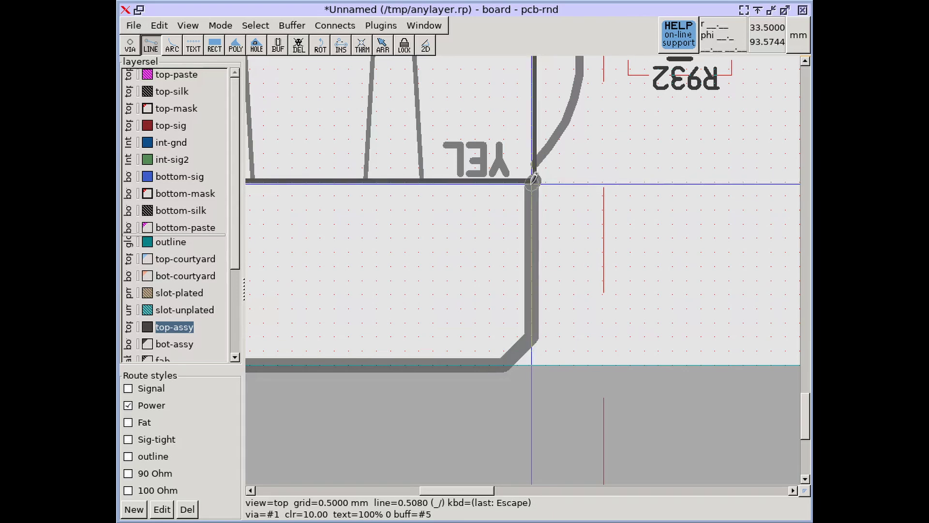
Step: Toggle the top-assy layer off and on to check the outline drawn below the connector
{"action": "scroll", "coordinate": [490, 241], "scroll_direction": "down", "scroll_amount": 4}
{"action": "middle_click_drag", "start_coordinate": [427, 246], "coordinate": [524, 260]}
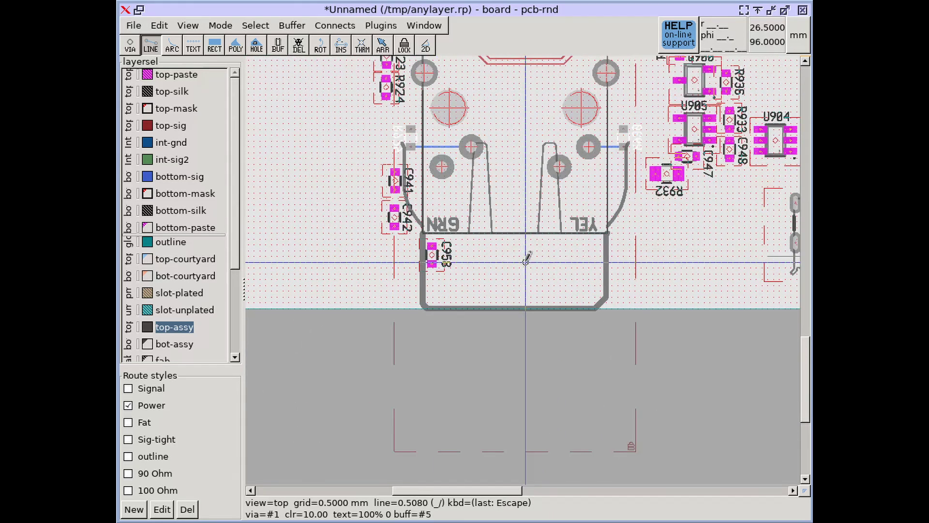
{"action": "left_click", "coordinate": [145, 329]}
{"action": "left_click", "coordinate": [145, 329]}
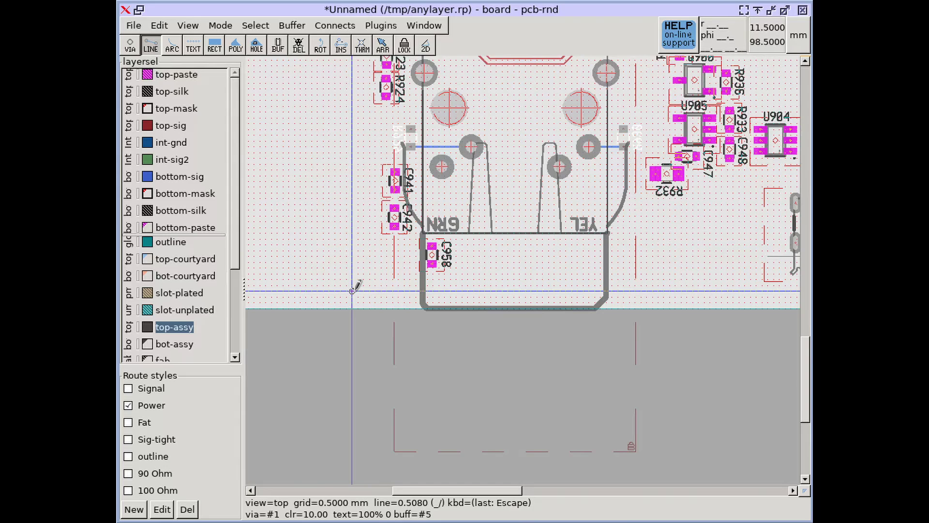
Step: Make fab the drawing layer and draw a horizontal line about 6 mm long under the word "Board" in the outline note
{"action": "scroll", "coordinate": [179, 350], "scroll_direction": "down", "scroll_amount": 2}
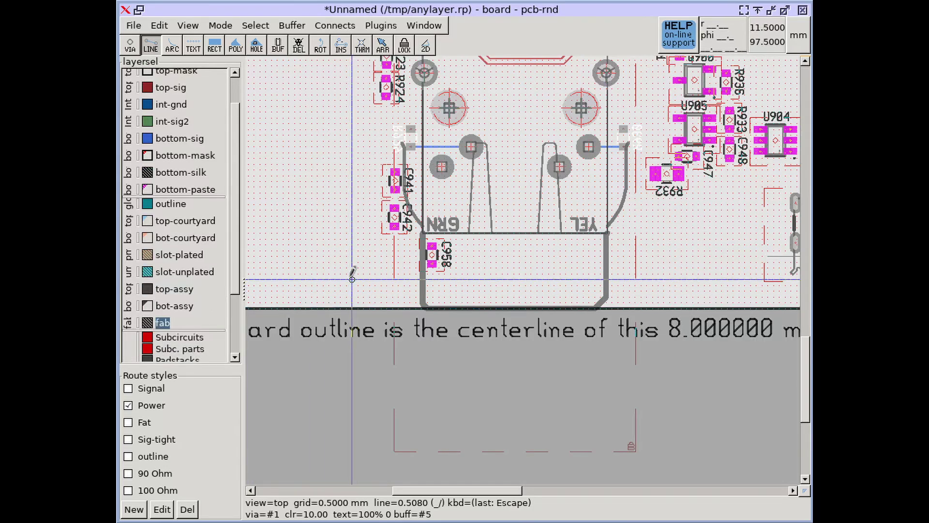
{"action": "scroll", "coordinate": [353, 278], "scroll_direction": "up", "scroll_amount": 1}
{"action": "middle_click_drag", "start_coordinate": [353, 278], "coordinate": [547, 241]}
{"action": "scroll", "coordinate": [483, 269], "scroll_direction": "down", "scroll_amount": 1}
{"action": "left_click", "coordinate": [404, 310]}
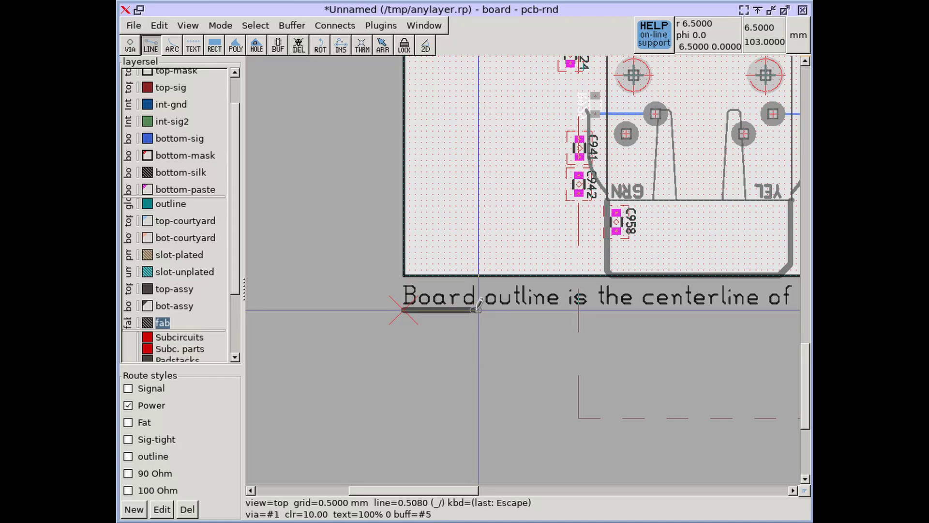
{"action": "key", "text": "Escape"}
{"action": "middle_click_drag", "start_coordinate": [477, 190], "coordinate": [381, 256]}
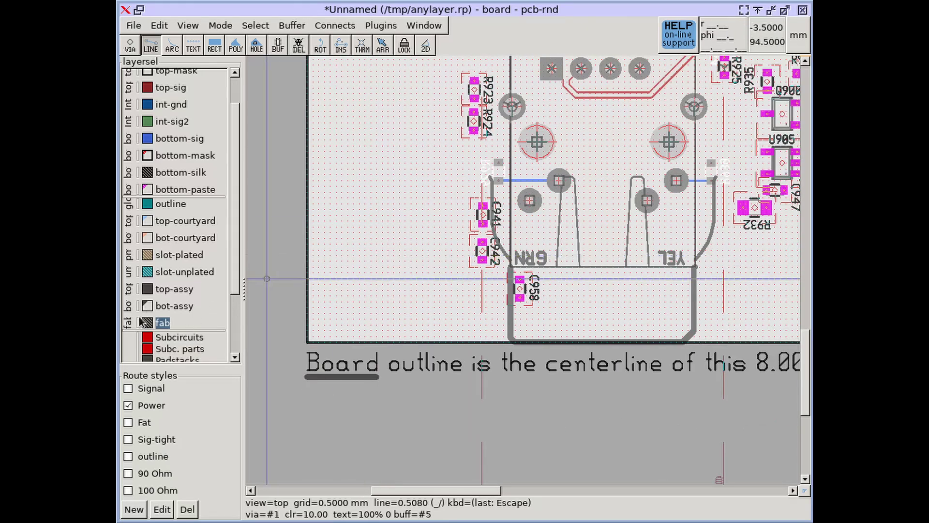
Step: Show all layers over the whole board, and hide all but the fab layer to view it alone
{"action": "scroll", "coordinate": [542, 256], "scroll_direction": "down", "scroll_amount": 3}
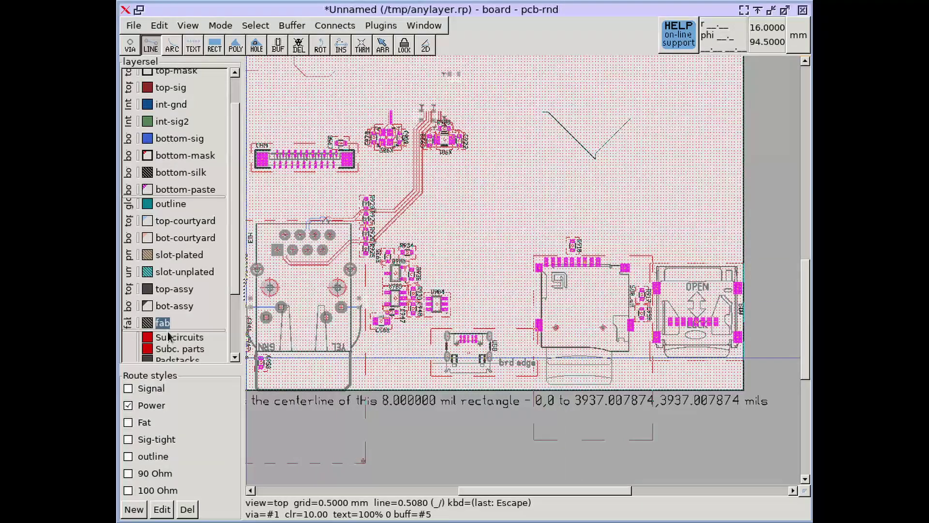
{"action": "scroll", "coordinate": [224, 294], "scroll_direction": "down", "scroll_amount": 5}
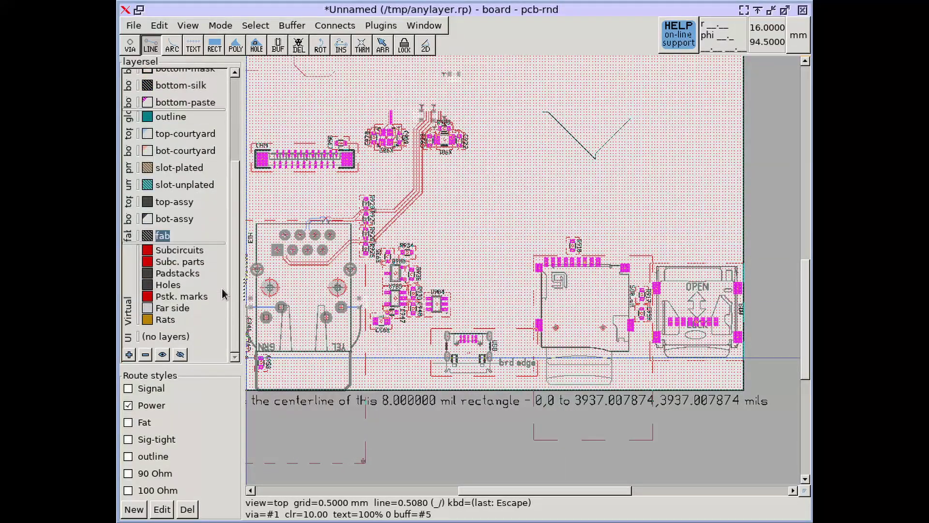
{"action": "left_click", "coordinate": [163, 355]}
{"action": "scroll", "coordinate": [505, 315], "scroll_direction": "down", "scroll_amount": 2}
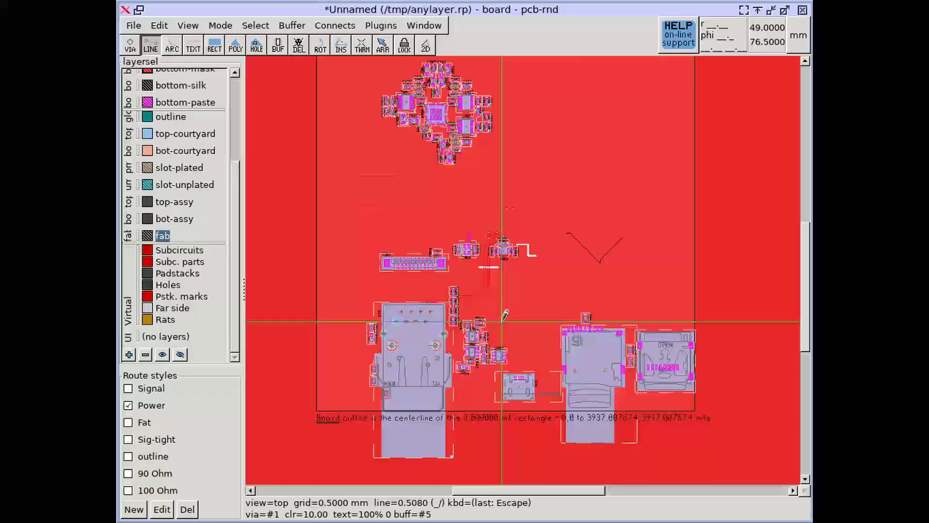
{"action": "scroll", "coordinate": [505, 315], "scroll_direction": "up", "scroll_amount": 4}
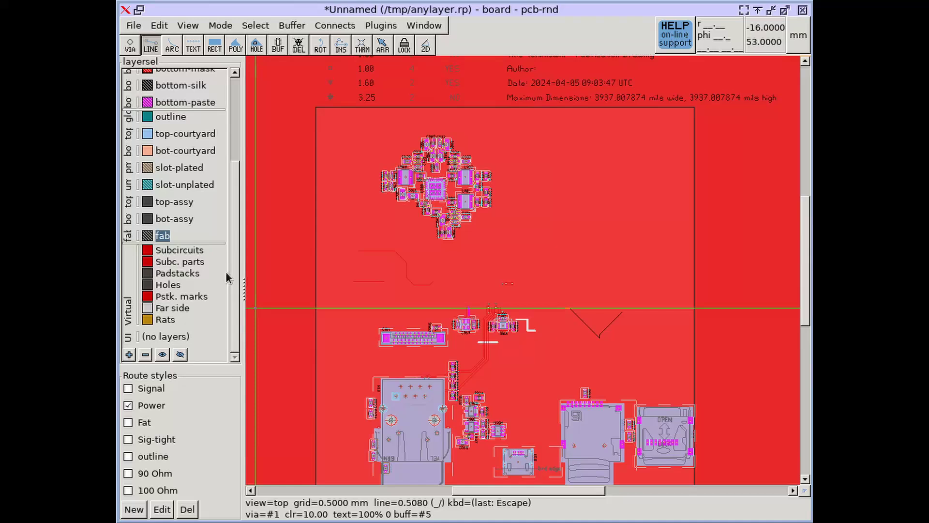
{"action": "scroll", "coordinate": [236, 277], "scroll_direction": "up", "scroll_amount": 3}
{"action": "scroll", "coordinate": [233, 213], "scroll_direction": "down", "scroll_amount": 3}
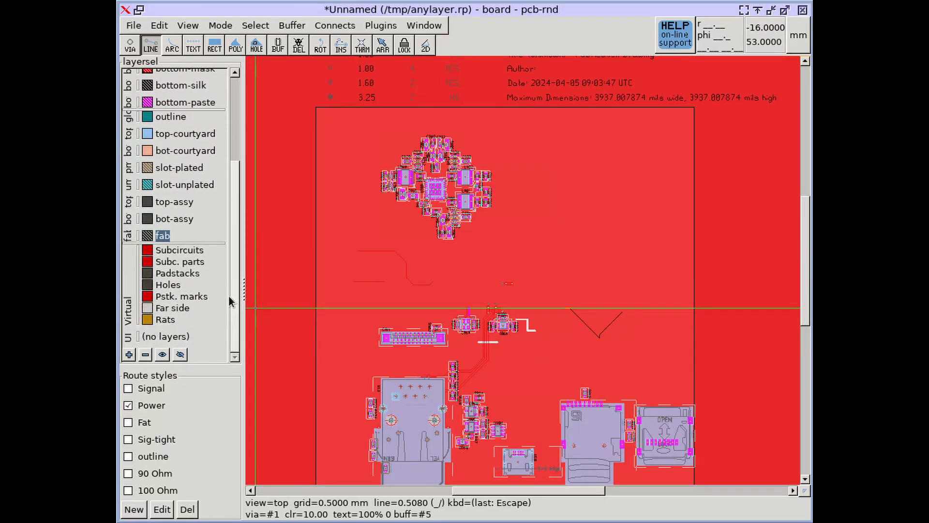
{"action": "left_click", "coordinate": [180, 355]}
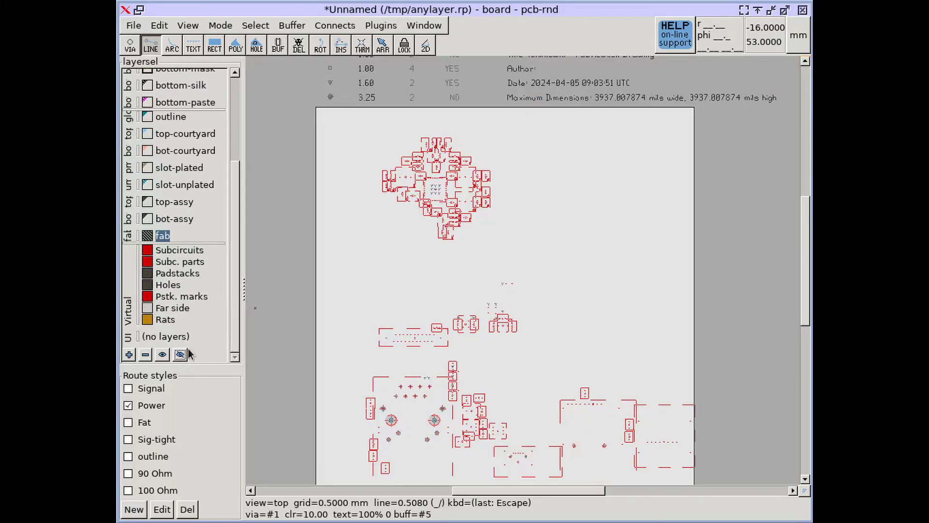
{"action": "middle_click_drag", "start_coordinate": [373, 336], "coordinate": [394, 224]}
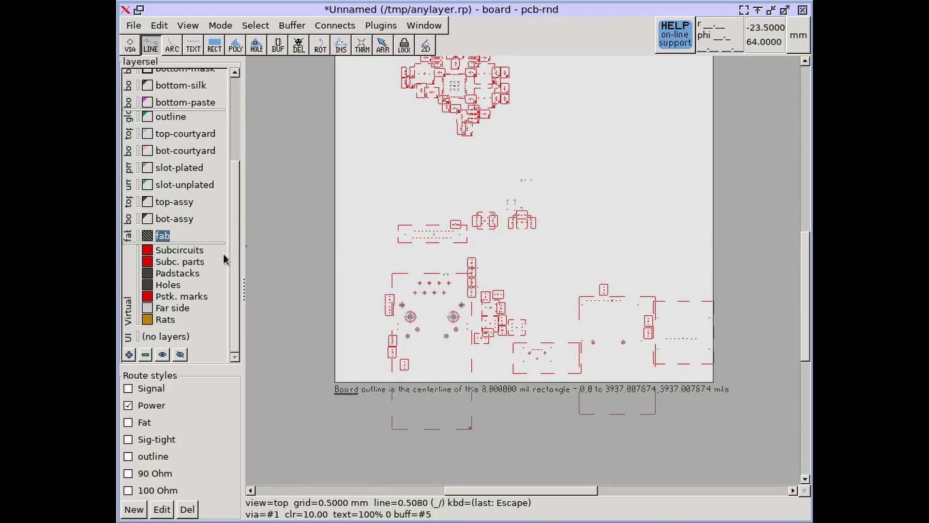
Step: Make top-sig the drawing layer, hide every other layer and examine the top copper traces
{"action": "left_click", "coordinate": [162, 355]}
{"action": "scroll", "coordinate": [230, 218], "scroll_direction": "up", "scroll_amount": 5}
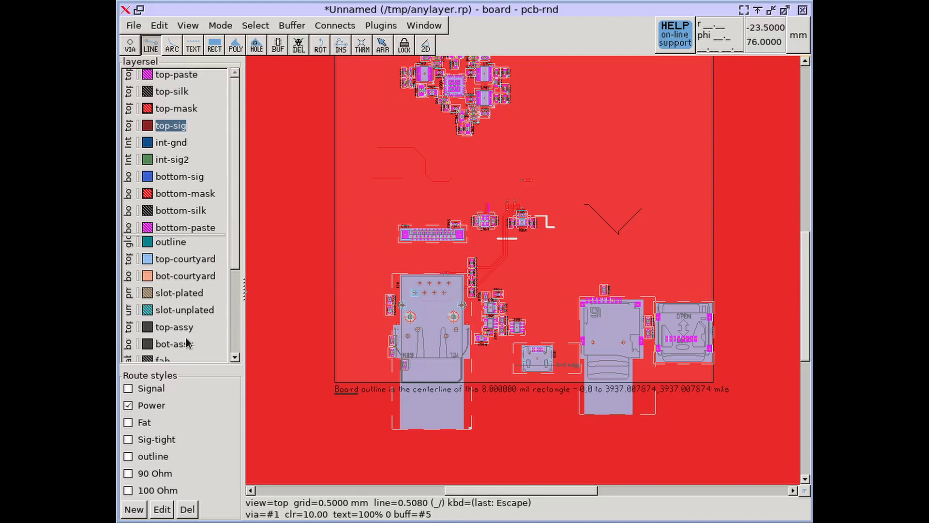
{"action": "scroll", "coordinate": [188, 343], "scroll_direction": "down", "scroll_amount": 5}
{"action": "left_click", "coordinate": [181, 356]}
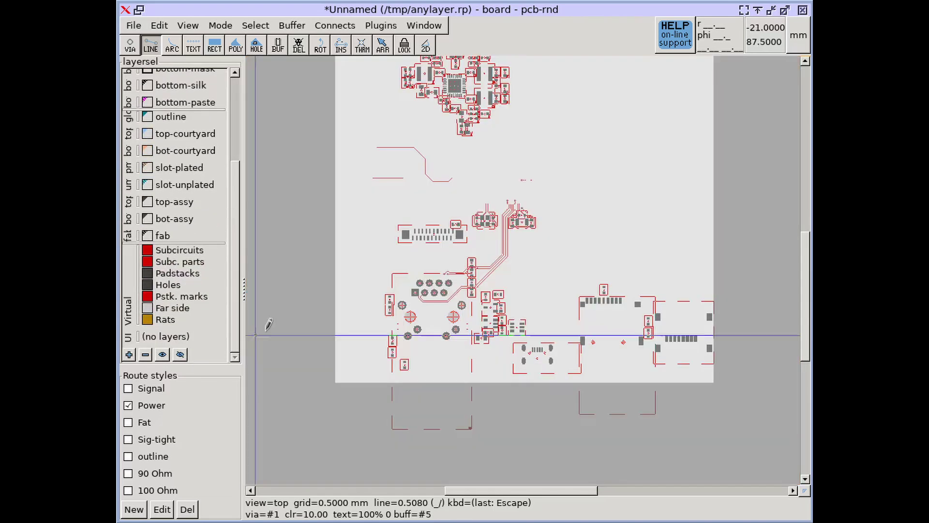
{"action": "scroll", "coordinate": [321, 197], "scroll_direction": "up", "scroll_amount": 3}
{"action": "scroll", "coordinate": [198, 169], "scroll_direction": "up", "scroll_amount": 3}
{"action": "scroll", "coordinate": [199, 170], "scroll_direction": "up", "scroll_amount": 3}
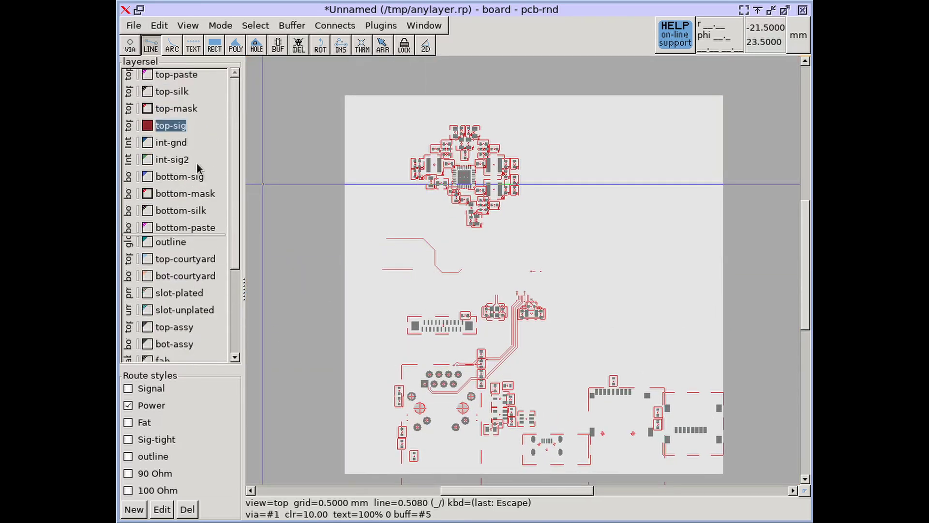
{"action": "scroll", "coordinate": [525, 331], "scroll_direction": "up", "scroll_amount": 4}
{"action": "middle_click_drag", "start_coordinate": [529, 357], "coordinate": [619, 224]}
{"action": "middle_click_drag", "start_coordinate": [632, 307], "coordinate": [611, 290]}
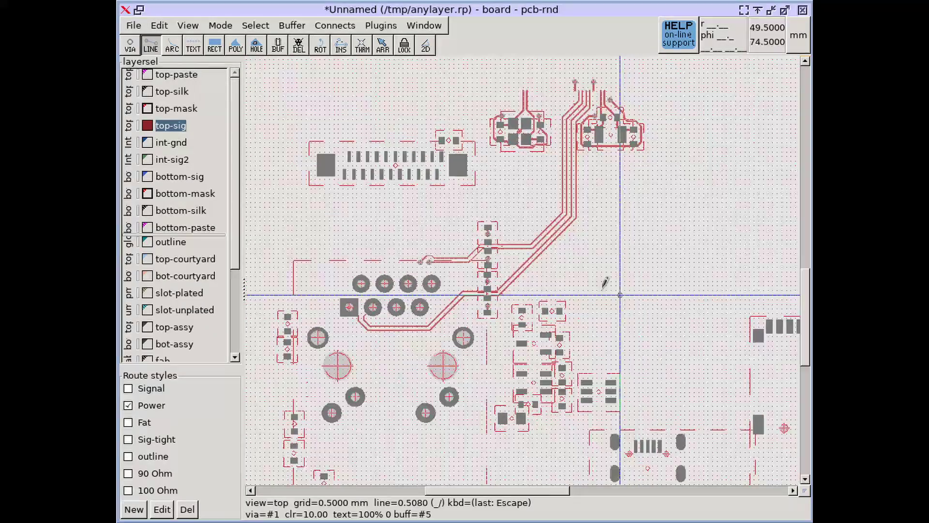
Step: Show the top-silk layer and insert a new layer after it, named minus, with the sub option enabled
{"action": "left_click", "coordinate": [150, 89]}
{"action": "middle_click_drag", "start_coordinate": [626, 151], "coordinate": [426, 283]}
{"action": "middle_click_drag", "start_coordinate": [526, 249], "coordinate": [445, 236]}
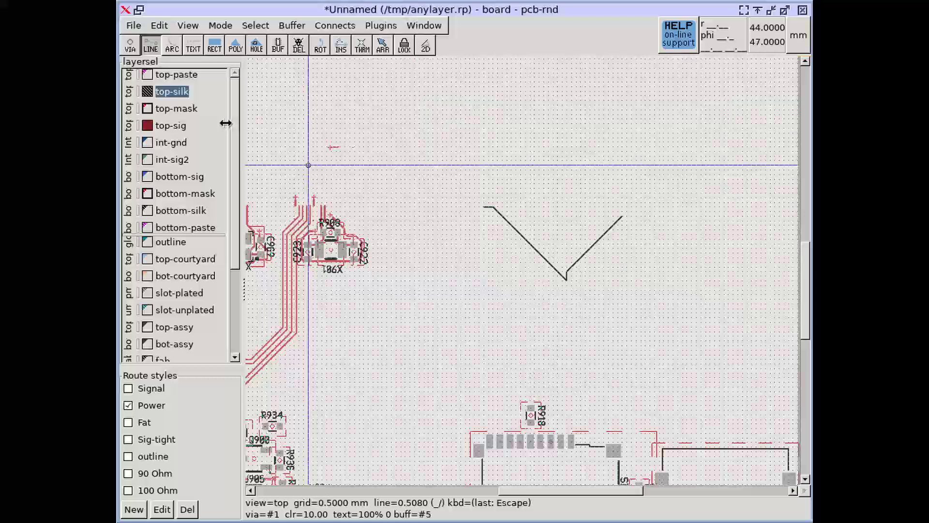
{"action": "right_click", "coordinate": [172, 96]}
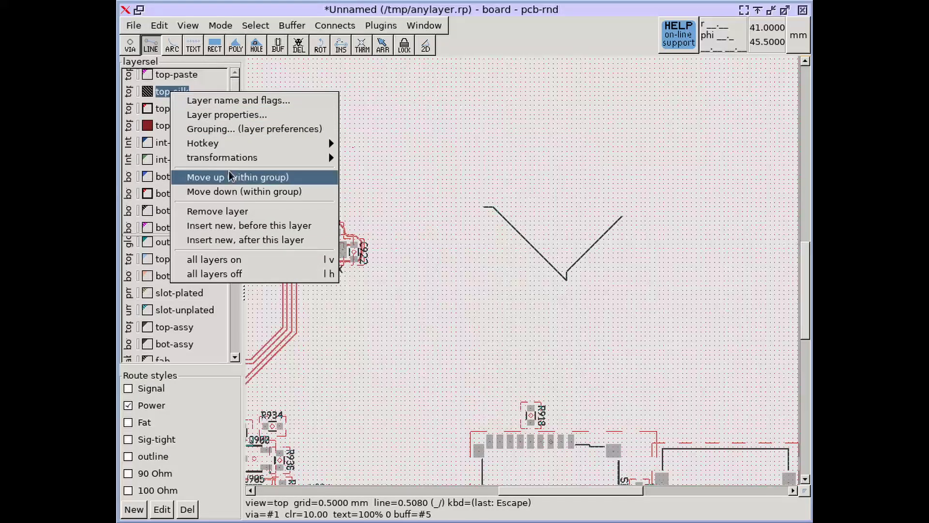
{"action": "left_click", "coordinate": [239, 240]}
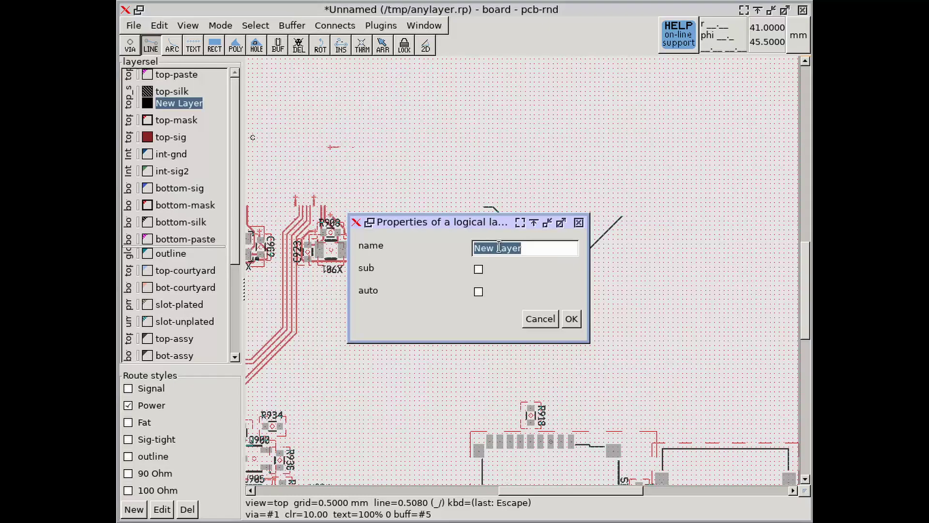
{"action": "type", "text": "minus"}
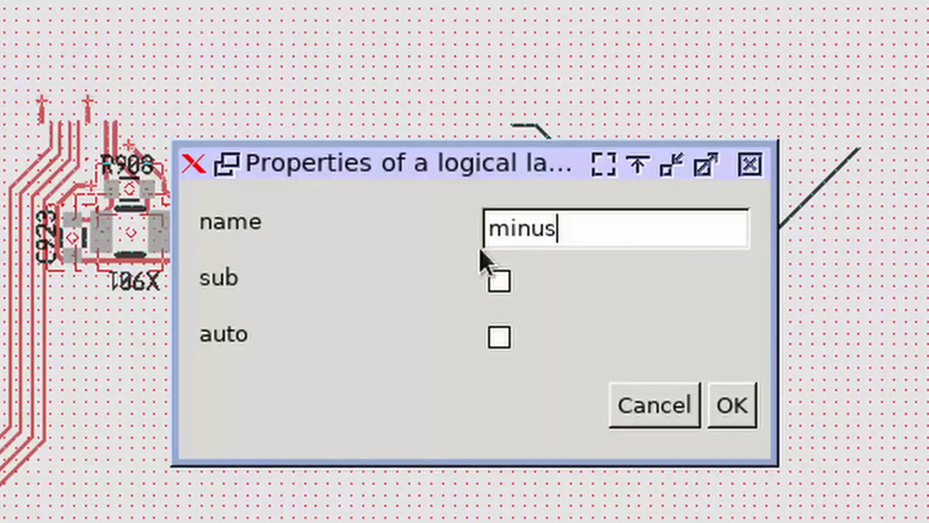
{"action": "left_click", "coordinate": [498, 281]}
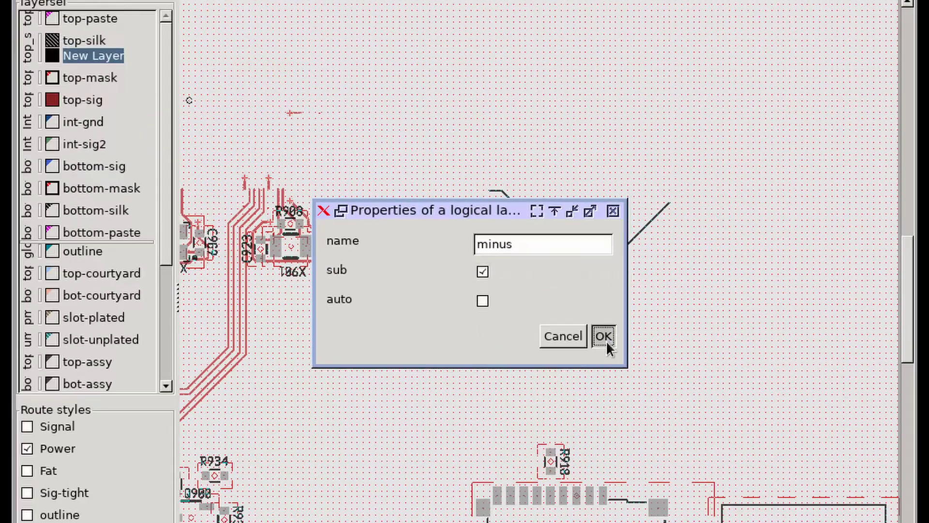
{"action": "left_click", "coordinate": [732, 404]}
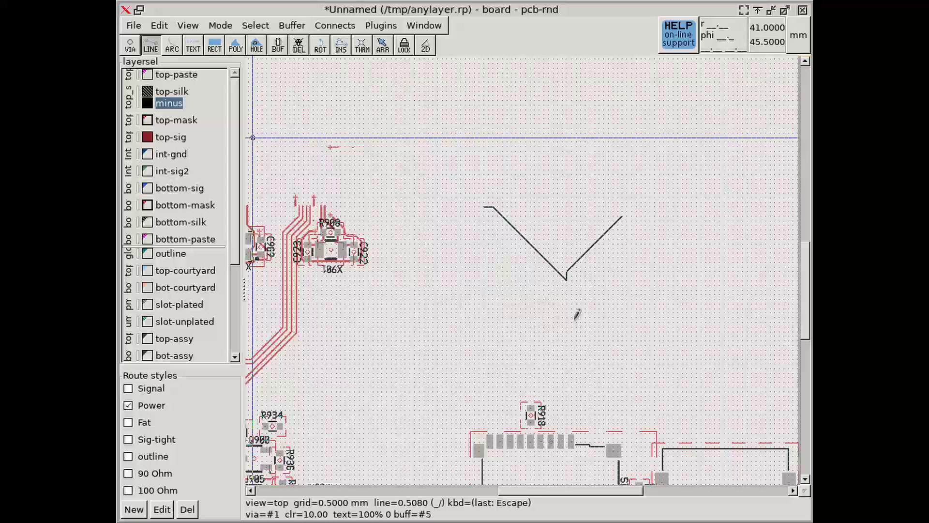
Step: Insert a new layer named plus after the minus layer, leaving sub and auto off
{"action": "right_click", "coordinate": [176, 102]}
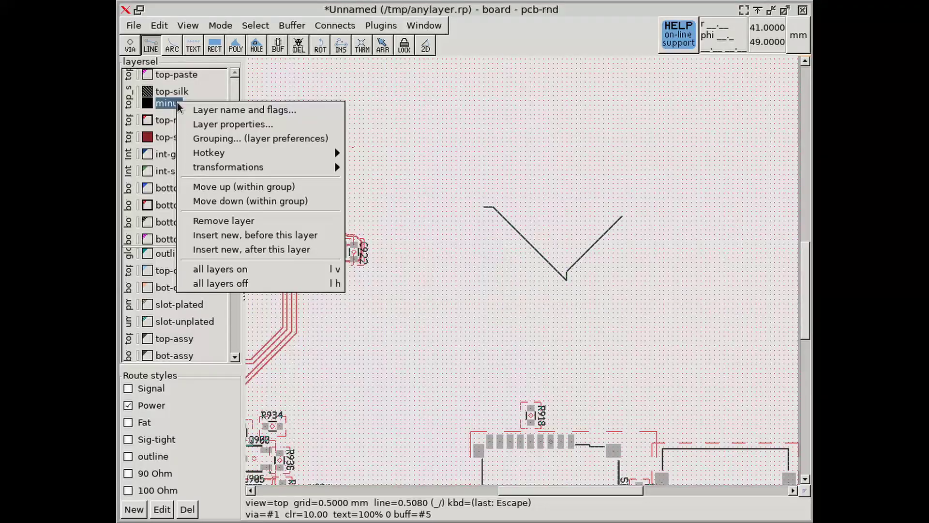
{"action": "left_click", "coordinate": [295, 259]}
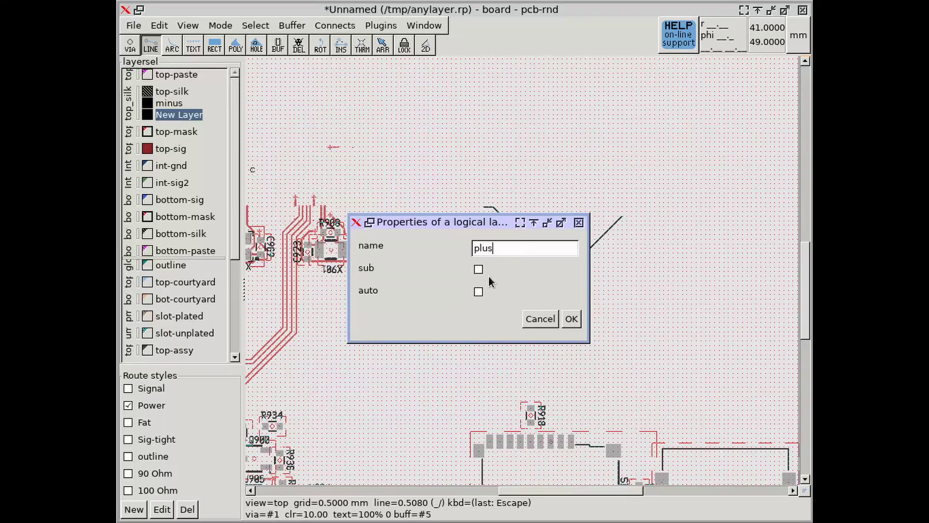
{"action": "left_click", "coordinate": [571, 319]}
{"action": "scroll", "coordinate": [527, 257], "scroll_direction": "up", "scroll_amount": 3}
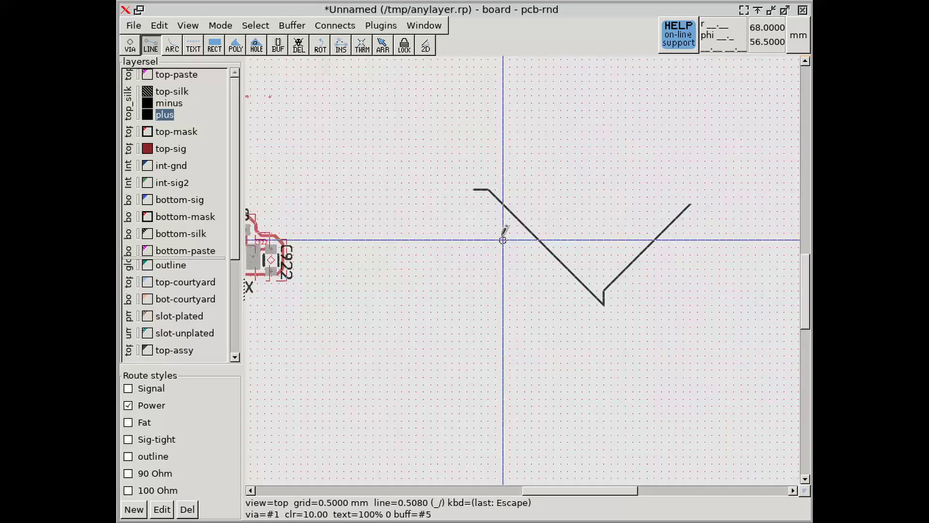
Step: Draw two roughly parallel diagonal lines in the Power style on the top-silk layer, in the empty area below the V-shaped line
{"action": "left_click", "coordinate": [167, 90]}
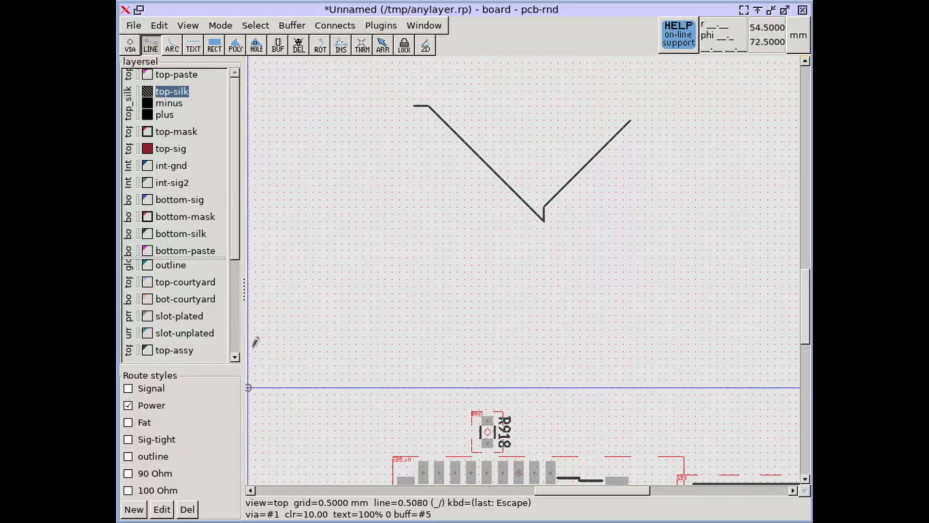
{"action": "left_click", "coordinate": [349, 213]}
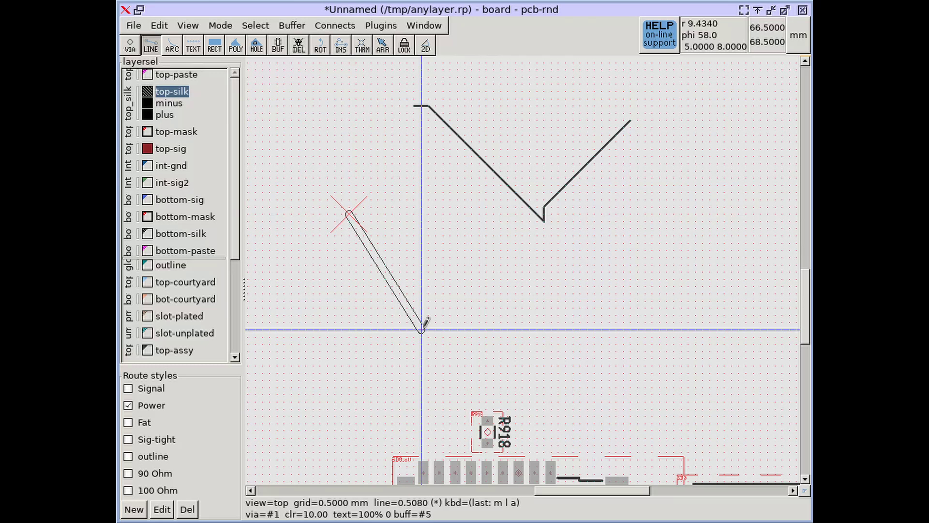
{"action": "left_click", "coordinate": [428, 372]}
{"action": "key", "text": "Escape"}
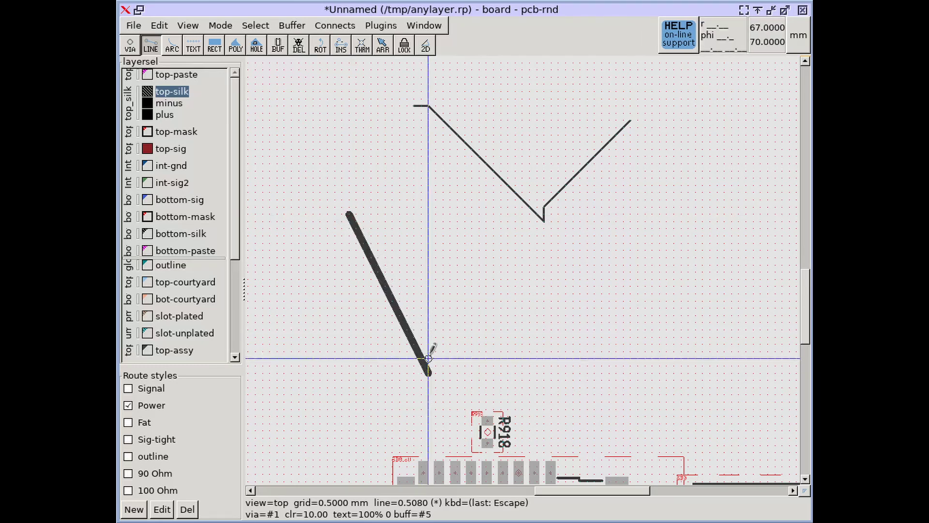
{"action": "left_click", "coordinate": [384, 199]}
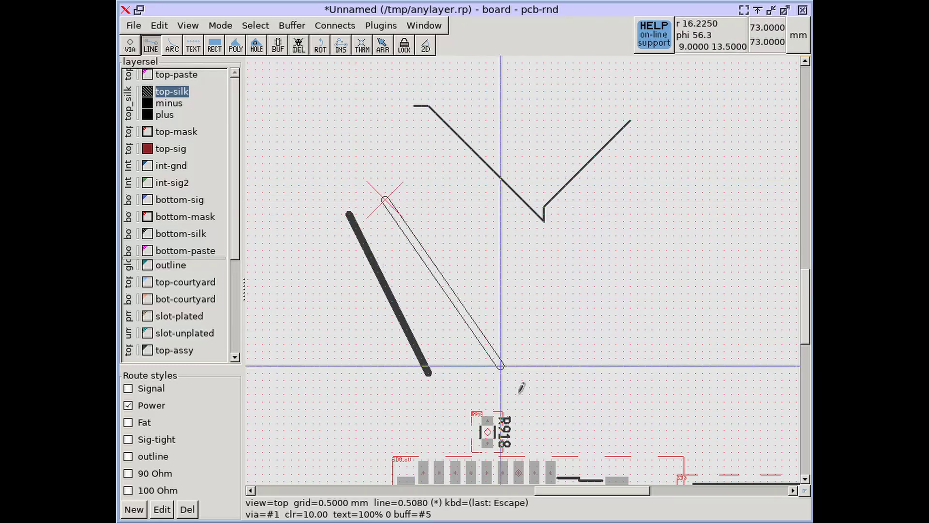
{"action": "left_click", "coordinate": [479, 372]}
{"action": "key", "text": "Escape"}
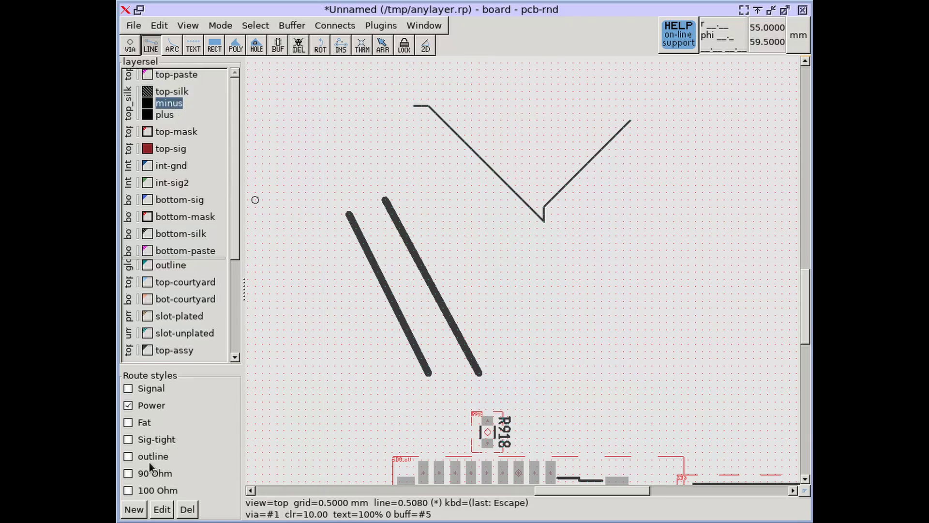
Step: Draw a Fat-style line on the minus layer across both diagonal silk lines, and move its left endpoint slightly down
{"action": "left_click", "coordinate": [306, 300]}
{"action": "left_click", "coordinate": [508, 270]}
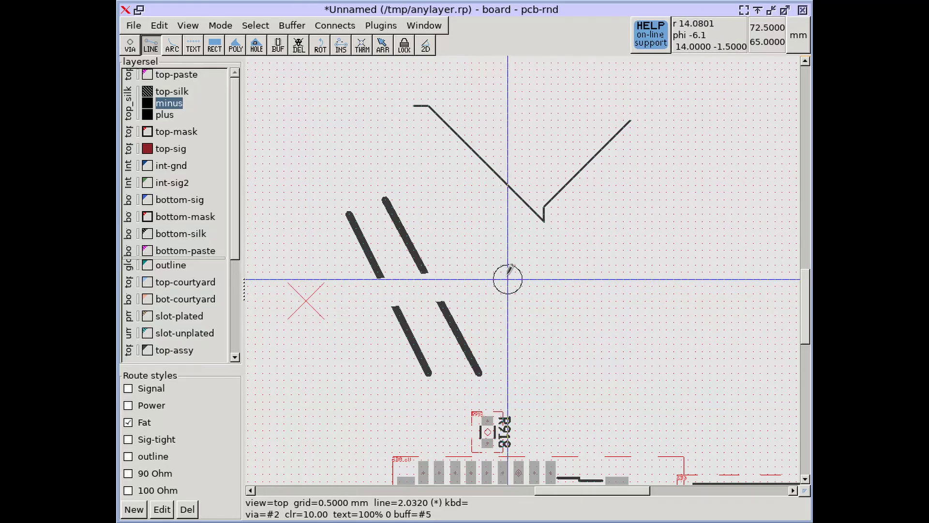
{"action": "key", "text": "Escape"}
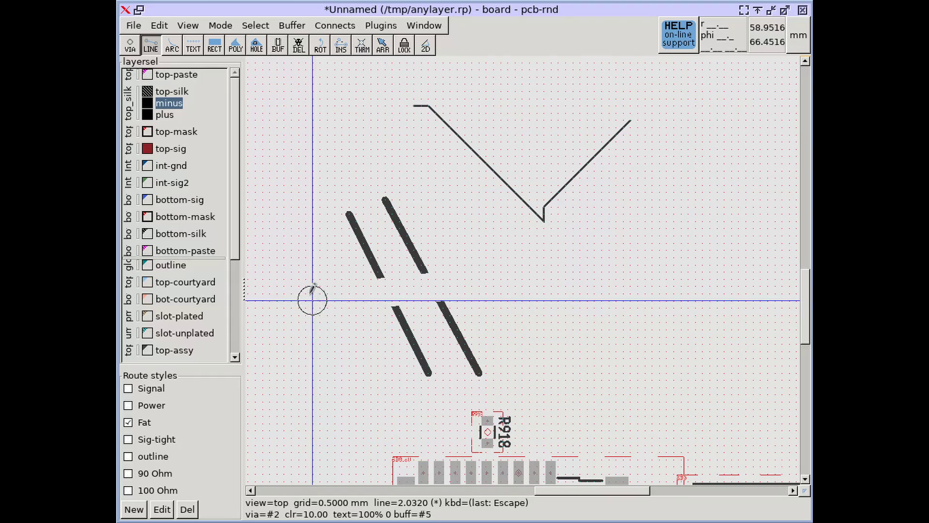
{"action": "key", "text": "F11"}
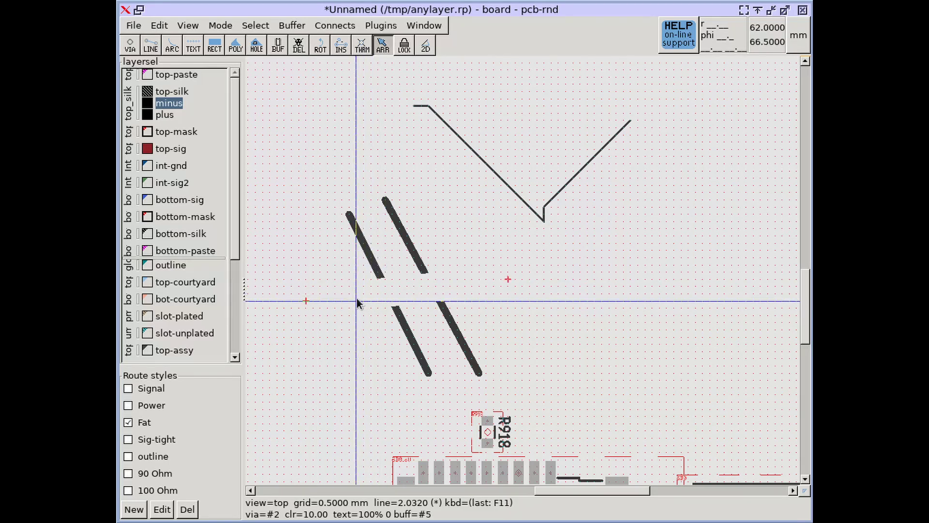
{"action": "left_click_drag", "start_coordinate": [303, 301], "coordinate": [312, 323]}
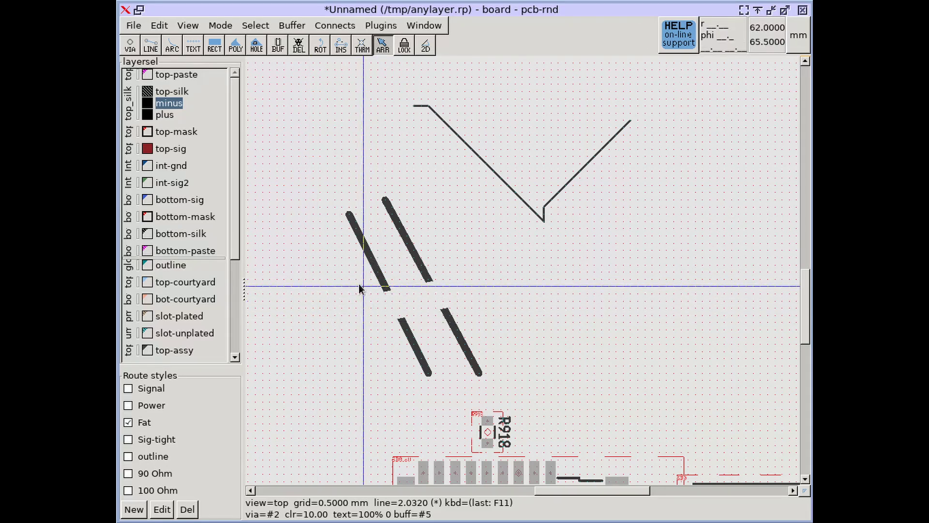
Step: Draw a thin Signal-style diagonal line on the top-silk layer beside the two thick ones, crossing the minus line
{"action": "left_click", "coordinate": [163, 114]}
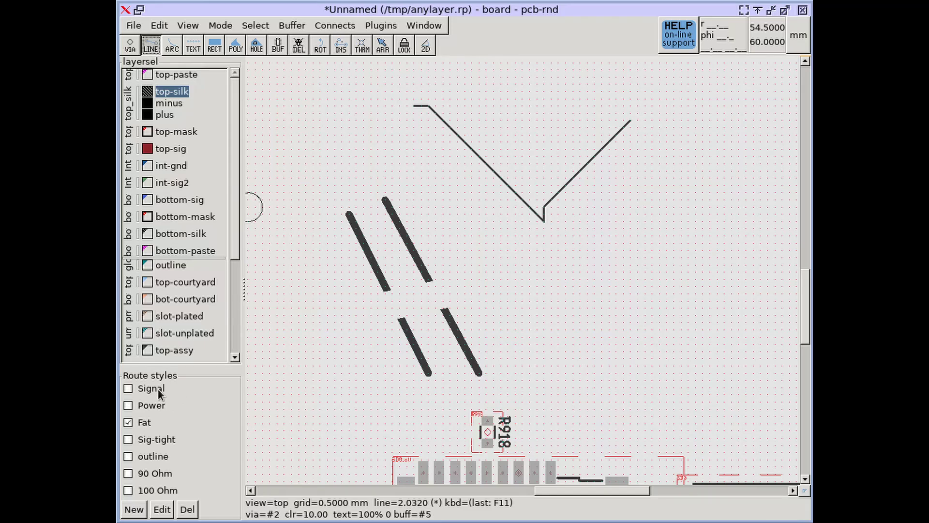
{"action": "left_click", "coordinate": [328, 258]}
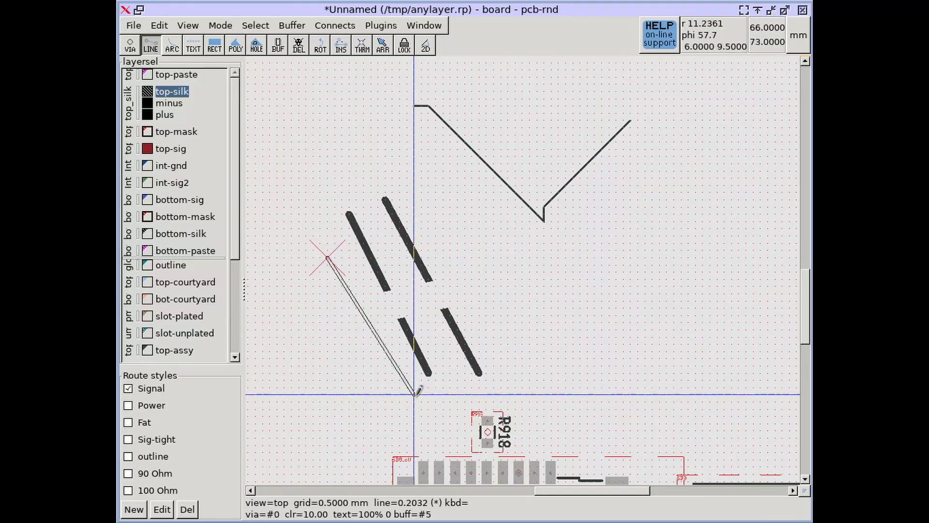
{"action": "key", "text": "Escape"}
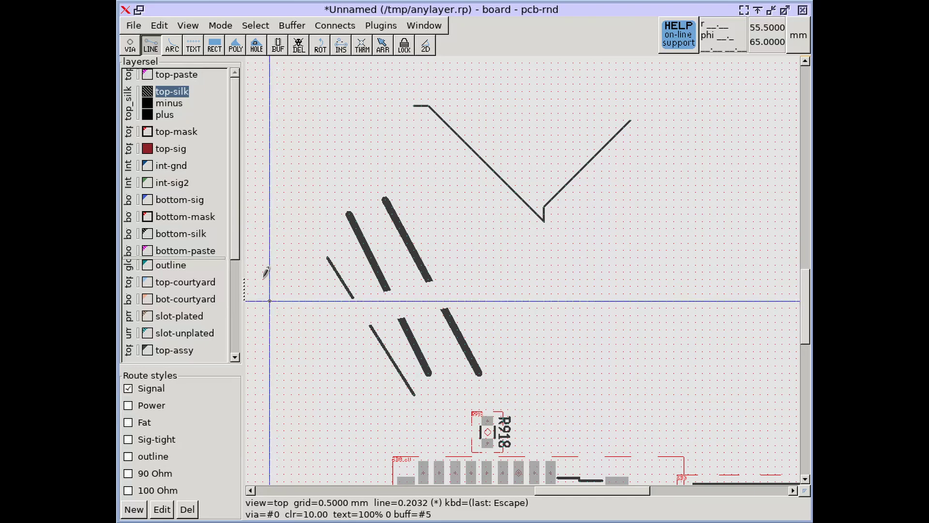
Step: Draw a Signal-style line on the plus layer through the cut-out gap, and move the minus line's right endpoint slightly down
{"action": "left_click", "coordinate": [163, 114]}
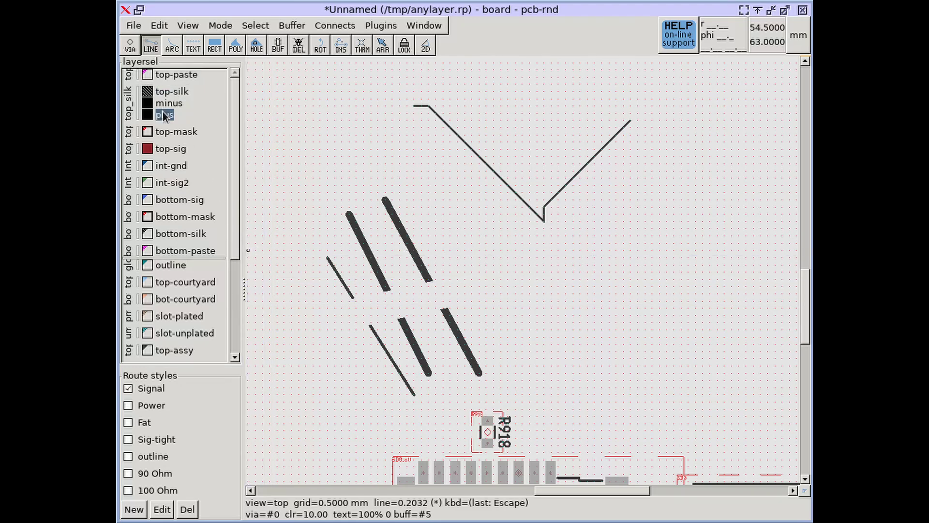
{"action": "left_click", "coordinate": [290, 286]}
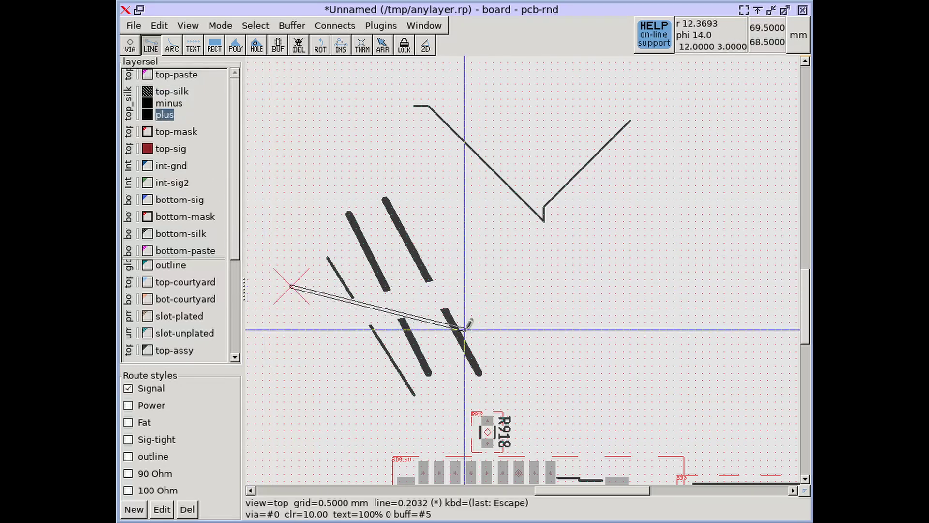
{"action": "left_click", "coordinate": [515, 322]}
{"action": "key", "text": "Escape"}
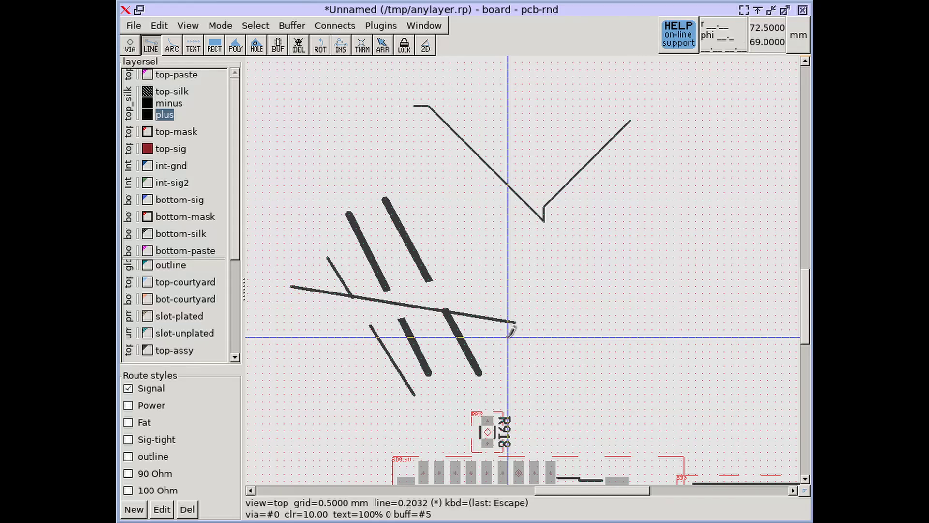
{"action": "key", "text": "F11"}
{"action": "mouse_move", "coordinate": [508, 279]}
{"action": "left_mouse_down"}
{"action": "mouse_move", "coordinate": [511, 293]}
{"action": "mouse_move", "coordinate": [494, 268]}
{"action": "mouse_move", "coordinate": [505, 287]}
{"action": "left_mouse_up"}
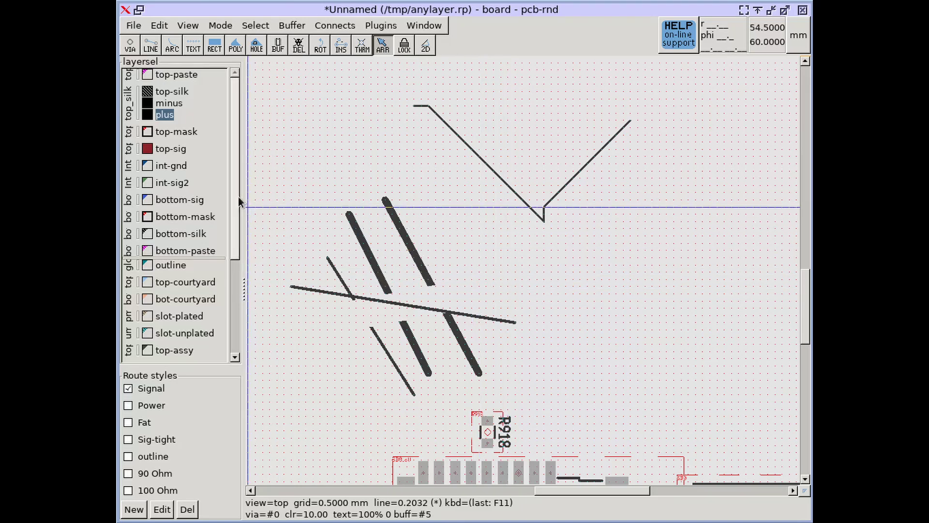
Step: Show the top-mask layer around the Z-shaped mask opening and check the layer's name, sub and auto flags
{"action": "left_click", "coordinate": [148, 134]}
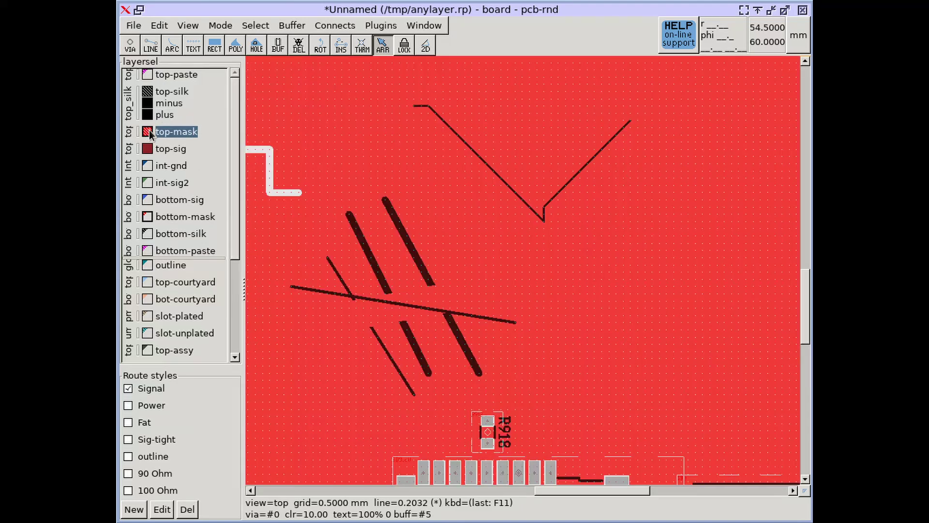
{"action": "middle_click_drag", "start_coordinate": [317, 151], "coordinate": [466, 193]}
{"action": "scroll", "coordinate": [439, 186], "scroll_direction": "up", "scroll_amount": 2}
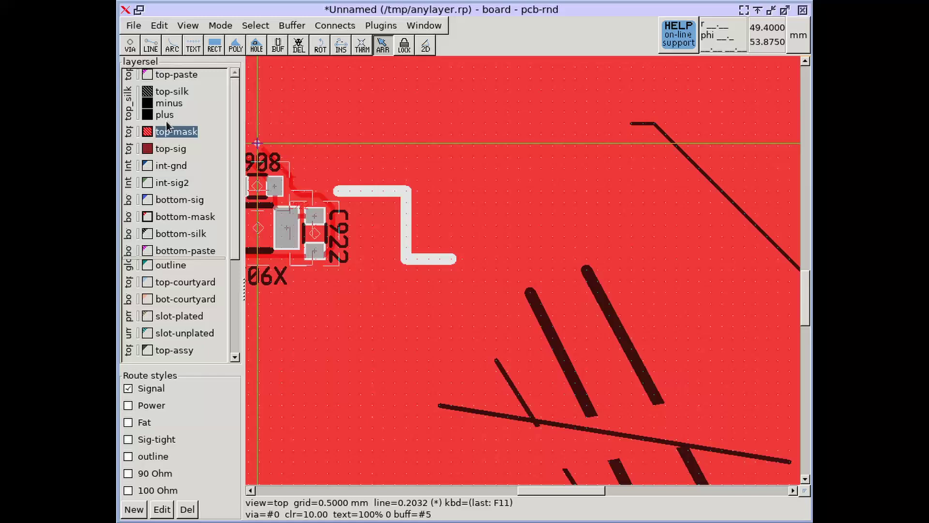
{"action": "right_click", "coordinate": [166, 139]}
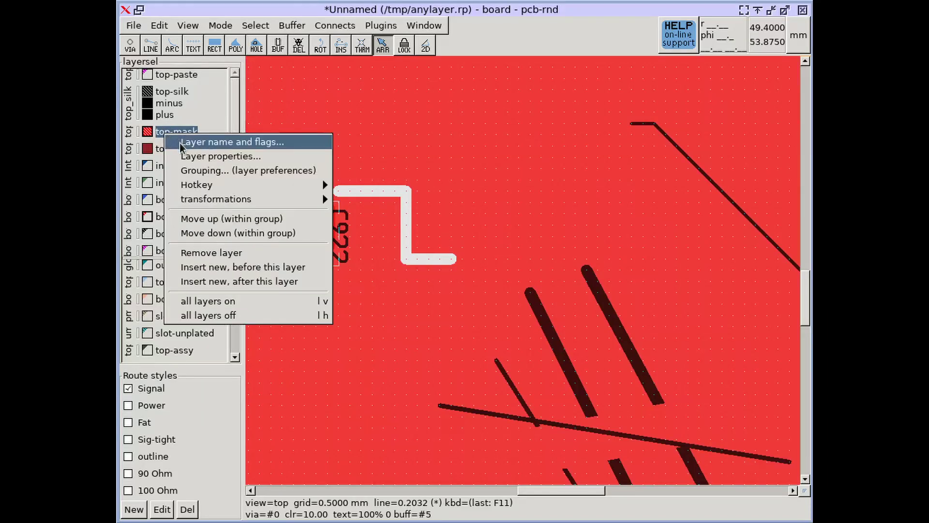
{"action": "left_click", "coordinate": [184, 143]}
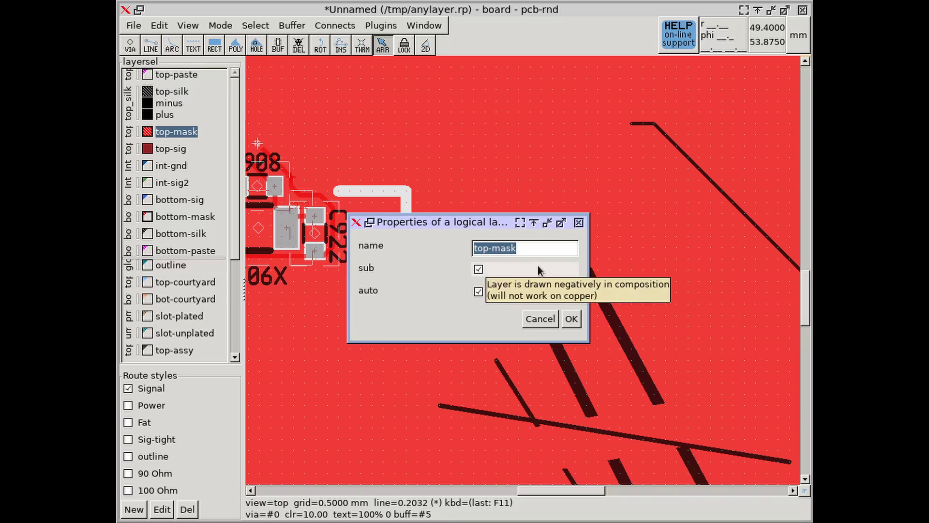
{"action": "left_click", "coordinate": [572, 319]}
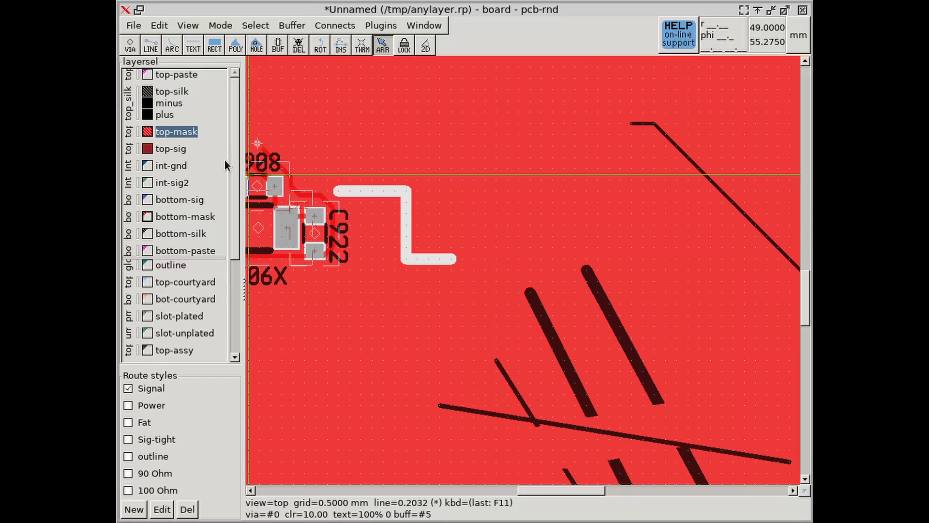
Step: Insert a new layer named mask-plus after the top-mask layer, leaving sub and auto off
{"action": "right_click", "coordinate": [184, 134]}
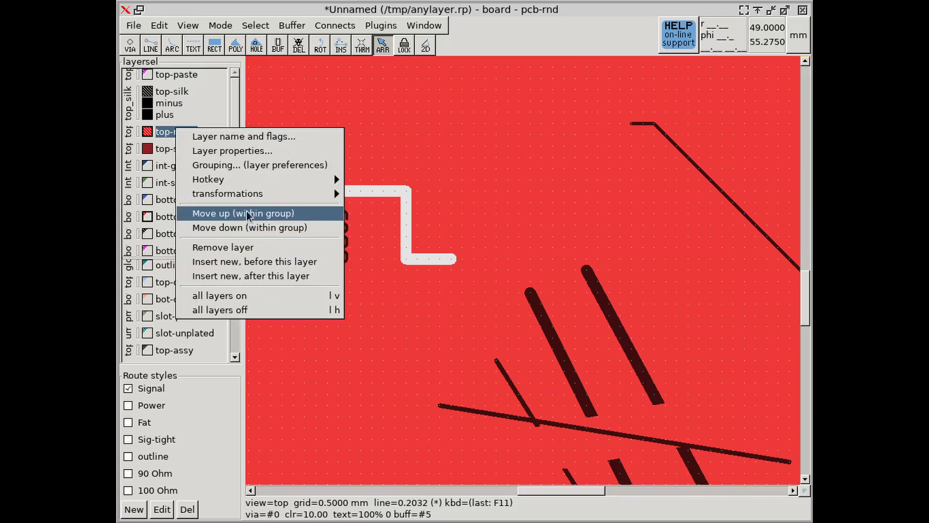
{"action": "left_click", "coordinate": [305, 282]}
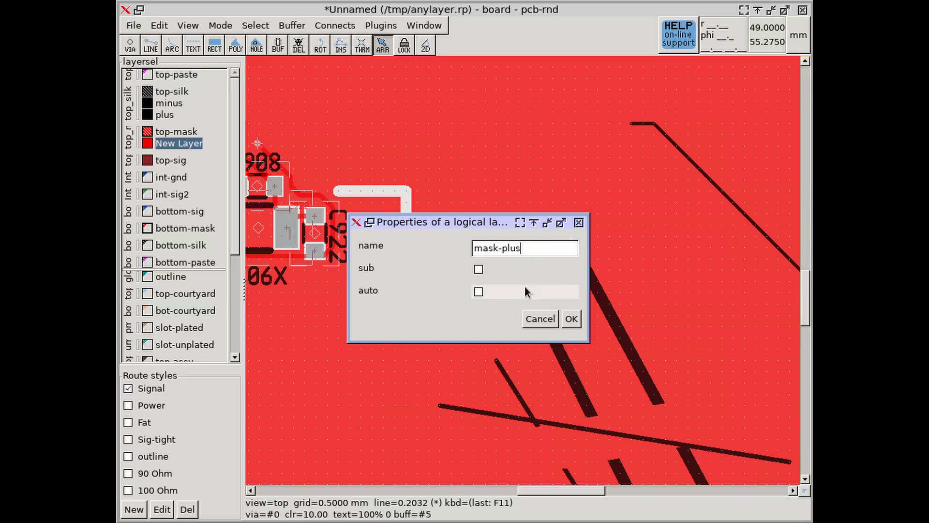
{"action": "left_click", "coordinate": [570, 318]}
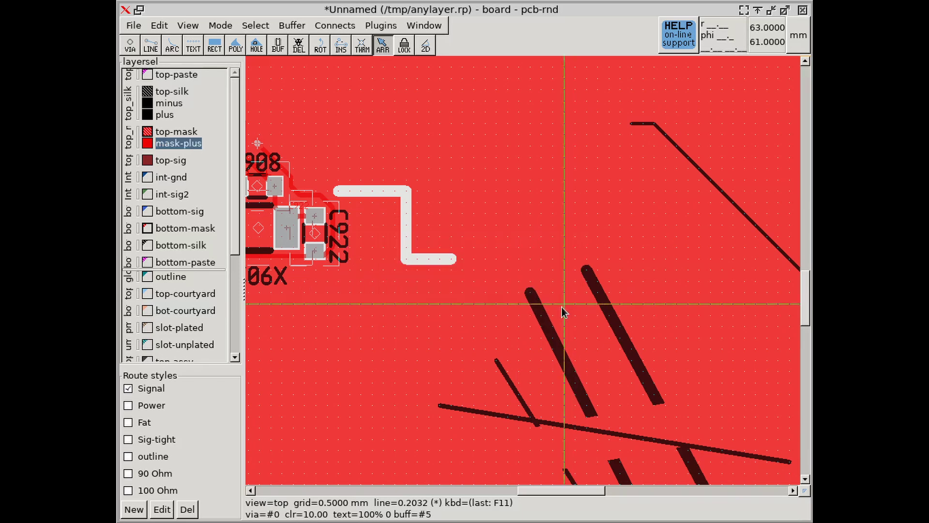
Step: Draw two vertical Signal-style lines, about 3.5 mm and 1.5 mm long, on mask-plus across the mask opening's upper horizontal segment
{"action": "left_click", "coordinate": [147, 49]}
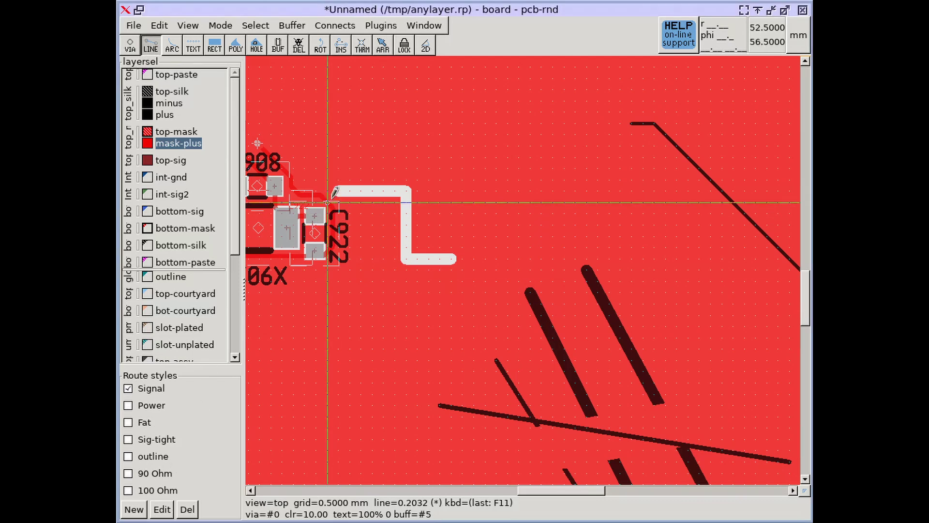
{"action": "scroll", "coordinate": [332, 196], "scroll_direction": "up", "scroll_amount": 3}
{"action": "left_click", "coordinate": [434, 142]}
{"action": "left_click", "coordinate": [434, 297]}
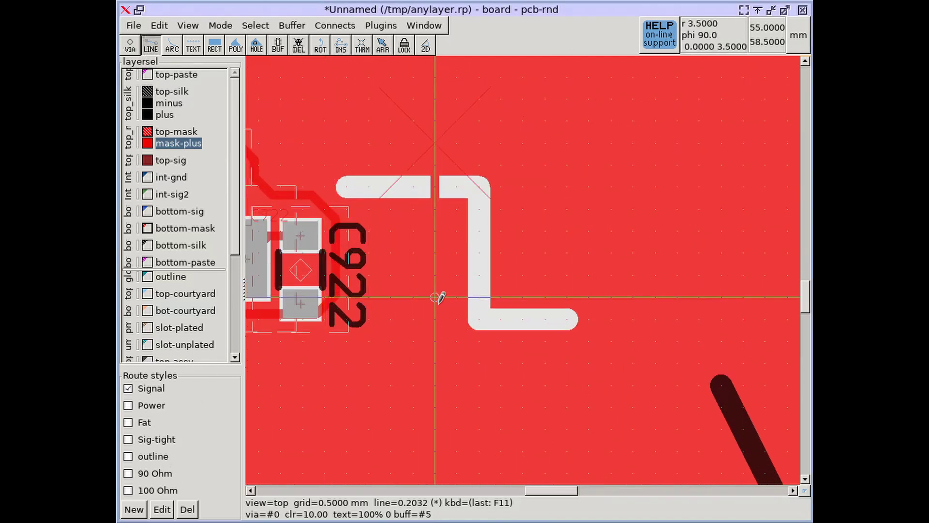
{"action": "key", "text": "Escape"}
{"action": "scroll", "coordinate": [437, 181], "scroll_direction": "up", "scroll_amount": 3}
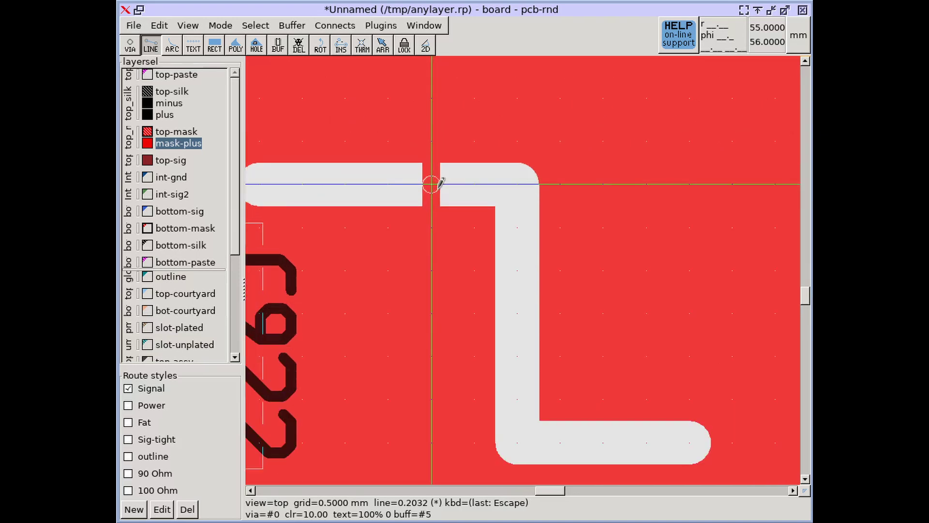
{"action": "left_click", "coordinate": [345, 141]}
{"action": "left_click", "coordinate": [345, 270]}
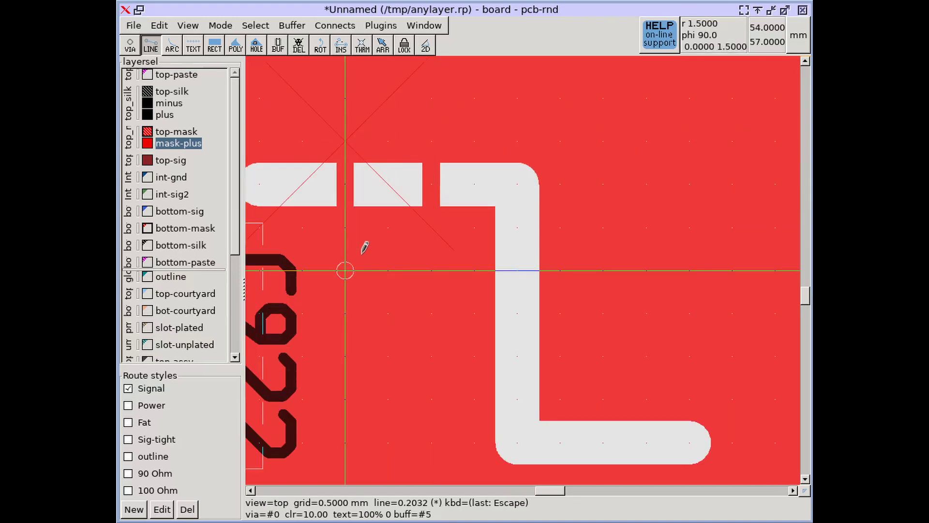
Step: Toggle the mask layers' visibility and examine the mask lines in thin draw mode before restoring the normal view
{"action": "scroll", "coordinate": [364, 247], "scroll_direction": "down", "scroll_amount": 2}
{"action": "left_click", "coordinate": [149, 136]}
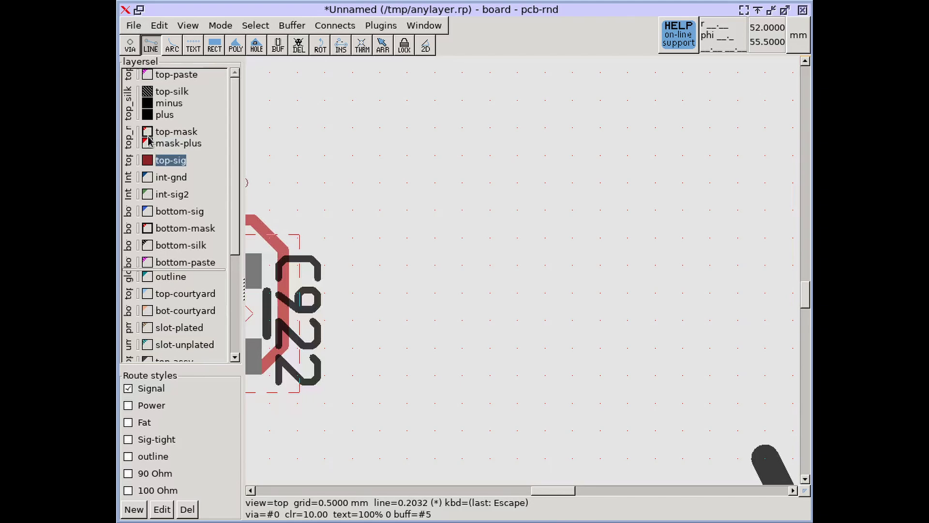
{"action": "key", "text": "bar"}
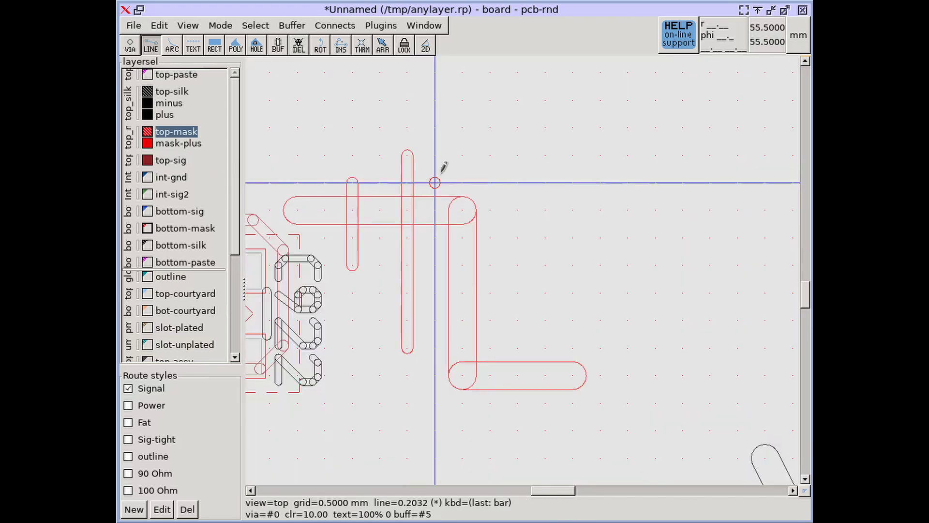
{"action": "key", "text": "bar"}
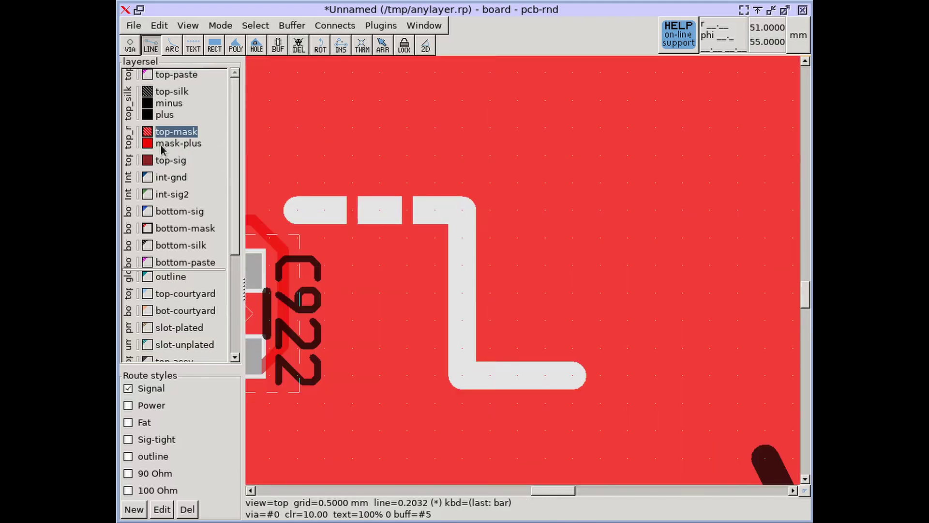
Step: Leave line drawing and hide the top-mask and top-silk layer groups so that only the top copper remains shown
{"action": "scroll", "coordinate": [380, 176], "scroll_direction": "down", "scroll_amount": 3}
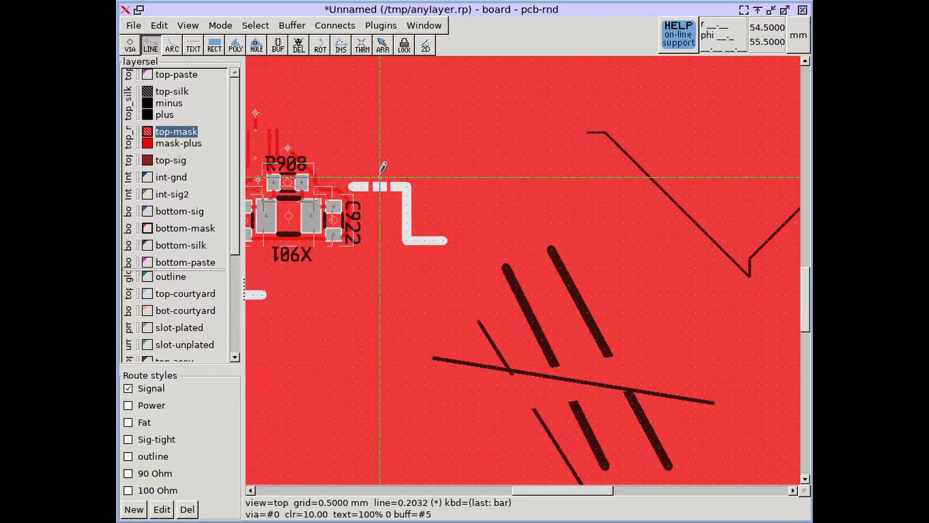
{"action": "key", "text": "Escape"}
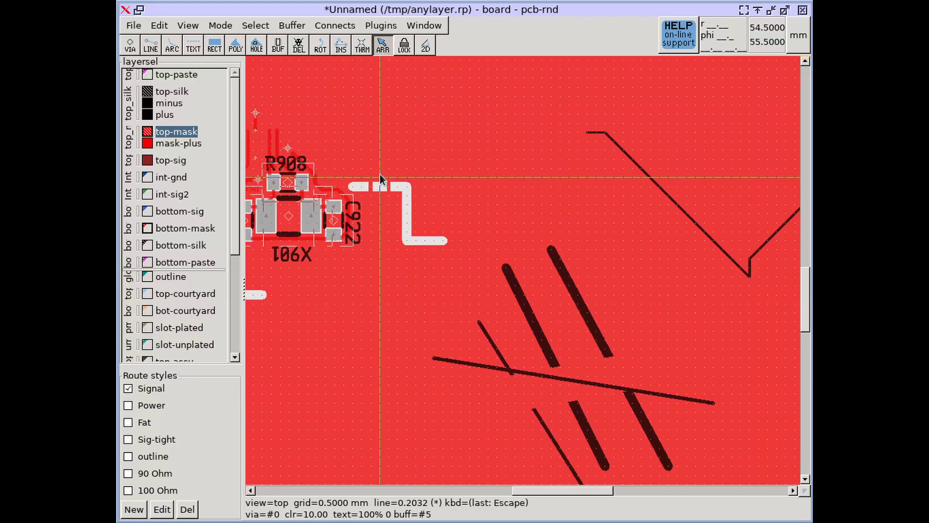
{"action": "scroll", "coordinate": [380, 175], "scroll_direction": "down", "scroll_amount": 1}
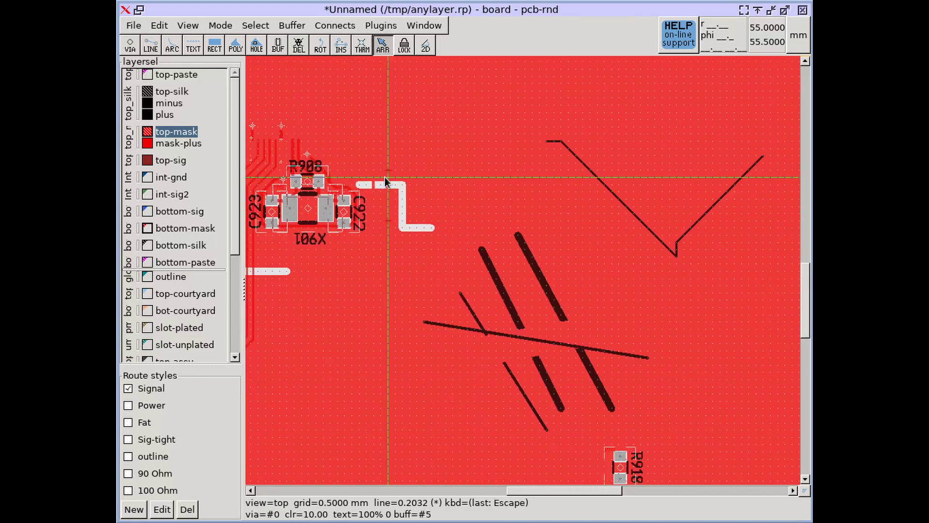
{"action": "left_click", "coordinate": [147, 132]}
{"action": "left_click", "coordinate": [148, 92]}
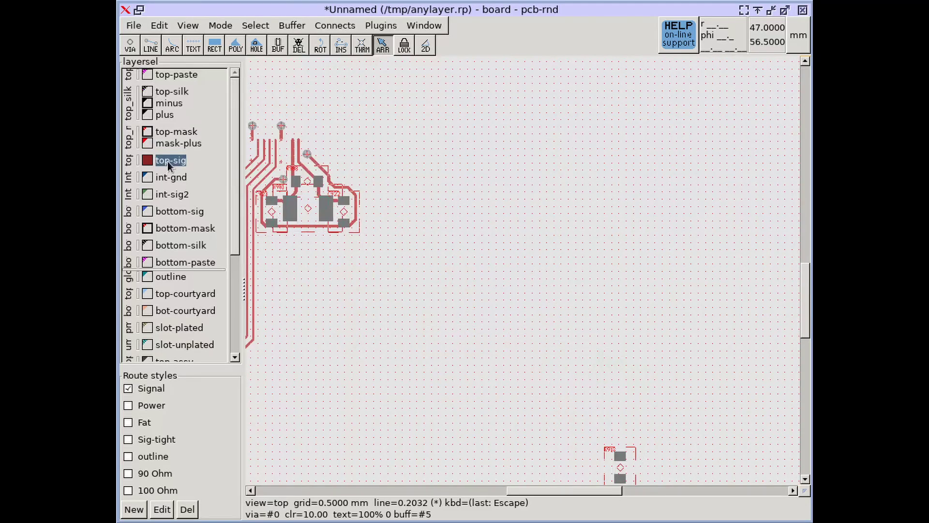
Step: Show the int-gnd, int-sig2 and bottom-sig copper layers, leaving bottom-sig as the current layer
{"action": "left_click", "coordinate": [148, 176]}
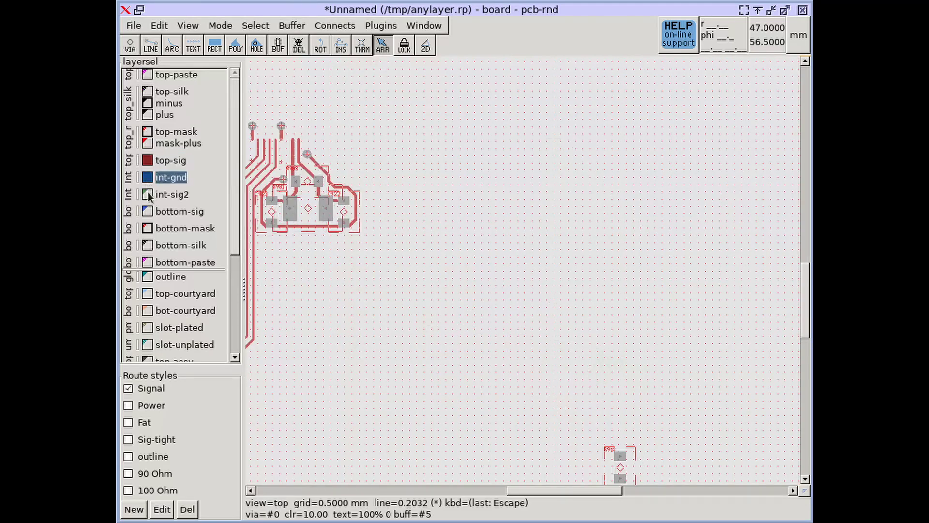
{"action": "left_click", "coordinate": [147, 193]}
{"action": "left_click", "coordinate": [147, 211]}
Step: Move the single horizontal top-sig line below the bent track to the current bottom-sig layer
{"action": "scroll", "coordinate": [380, 172], "scroll_direction": "down", "scroll_amount": 2}
{"action": "middle_click_drag", "start_coordinate": [280, 275], "coordinate": [512, 169]}
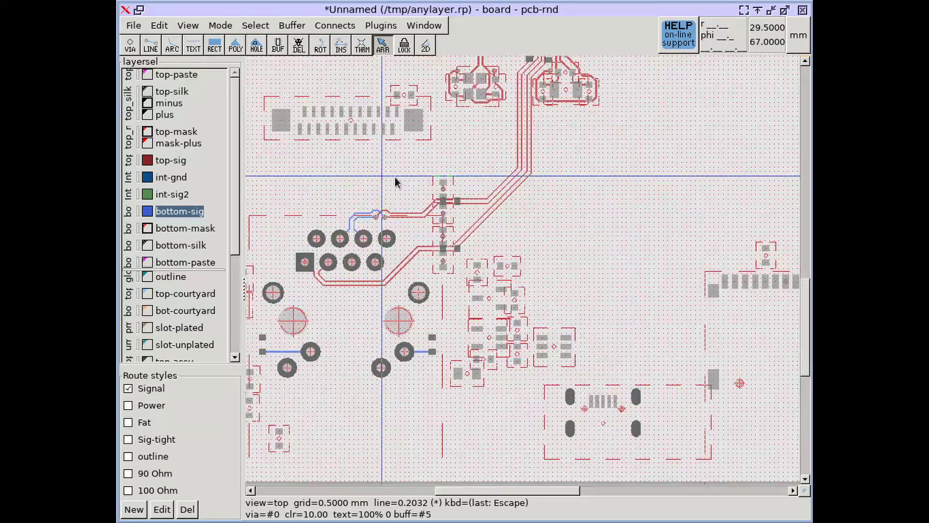
{"action": "middle_click_drag", "start_coordinate": [394, 180], "coordinate": [625, 208]}
{"action": "scroll", "coordinate": [490, 183], "scroll_direction": "up", "scroll_amount": 7}
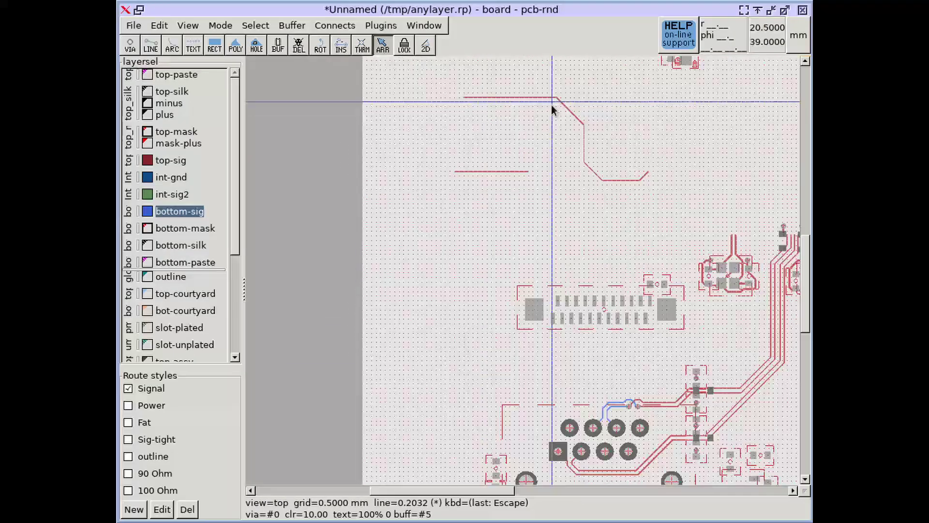
{"action": "scroll", "coordinate": [472, 286], "scroll_direction": "up", "scroll_amount": 5}
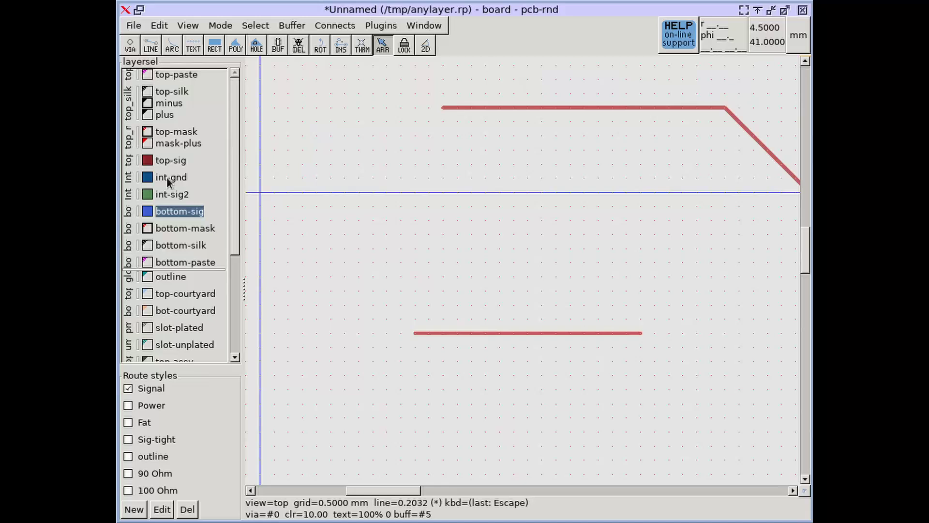
{"action": "right_click", "coordinate": [452, 331]}
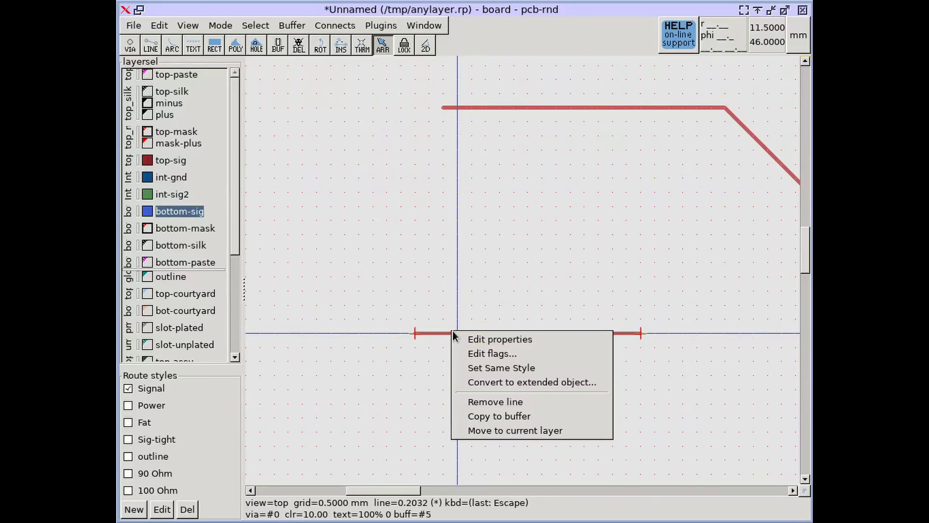
{"action": "left_click", "coordinate": [503, 432]}
{"action": "middle_click_drag", "start_coordinate": [464, 279], "coordinate": [413, 334]}
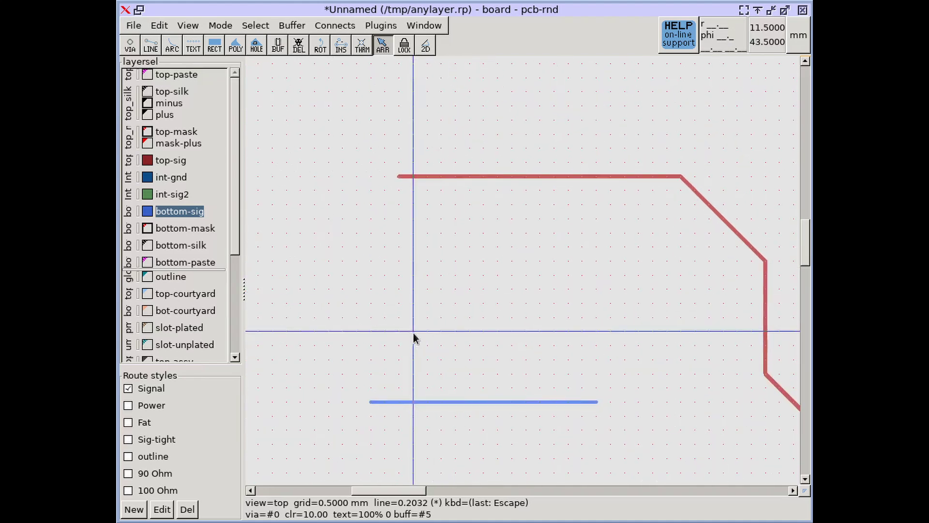
{"action": "left_click", "coordinate": [484, 176]}
{"action": "left_click", "coordinate": [704, 202], "text": "shift"}
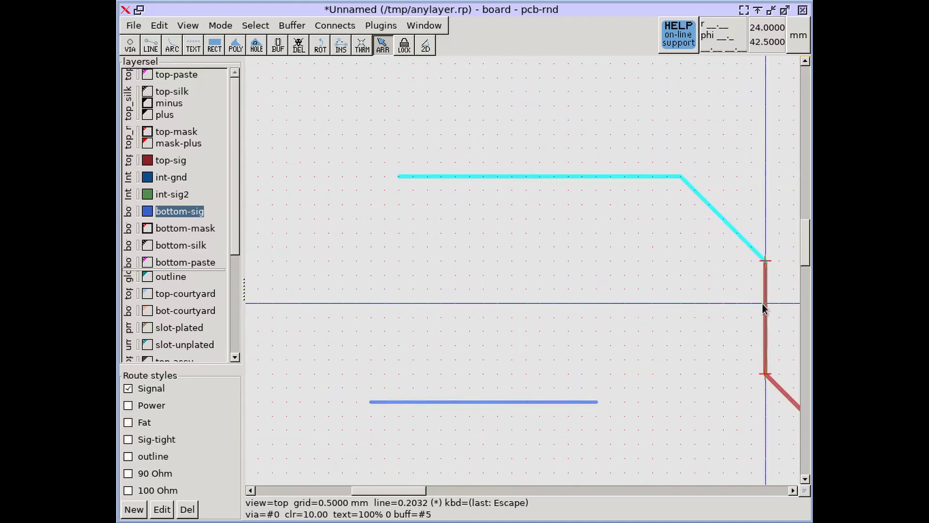
{"action": "left_click", "coordinate": [763, 304], "text": "shift"}
{"action": "left_click", "coordinate": [551, 268]}
Step: Box-select the bent track's horizontal, diagonal and vertical segments, move them to the bottom-sig layer, and clear the selection
{"action": "middle_click_drag", "start_coordinate": [549, 268], "coordinate": [360, 237]}
{"action": "scroll", "coordinate": [360, 236], "scroll_direction": "down", "scroll_amount": 3}
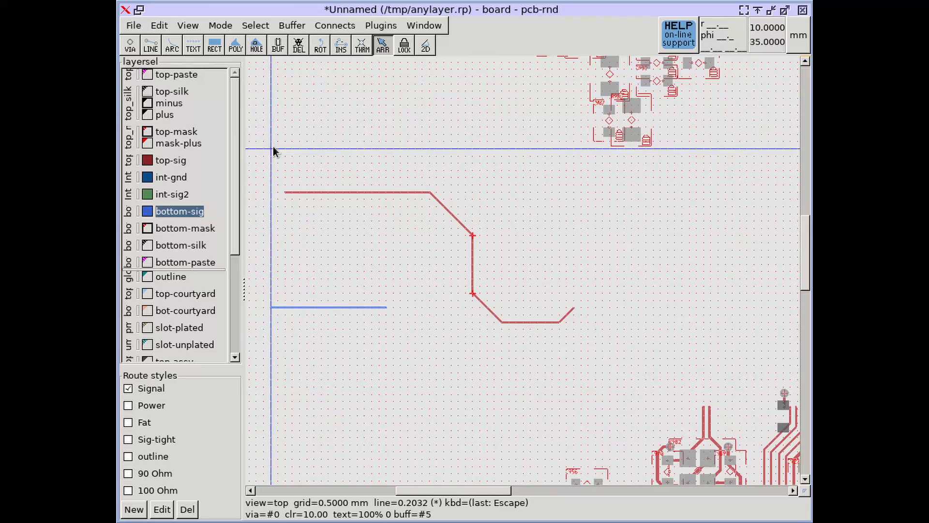
{"action": "mouse_move", "coordinate": [271, 149]}
{"action": "left_mouse_down"}
{"action": "mouse_move", "coordinate": [567, 310]}
{"action": "mouse_move", "coordinate": [556, 300]}
{"action": "left_mouse_up"}
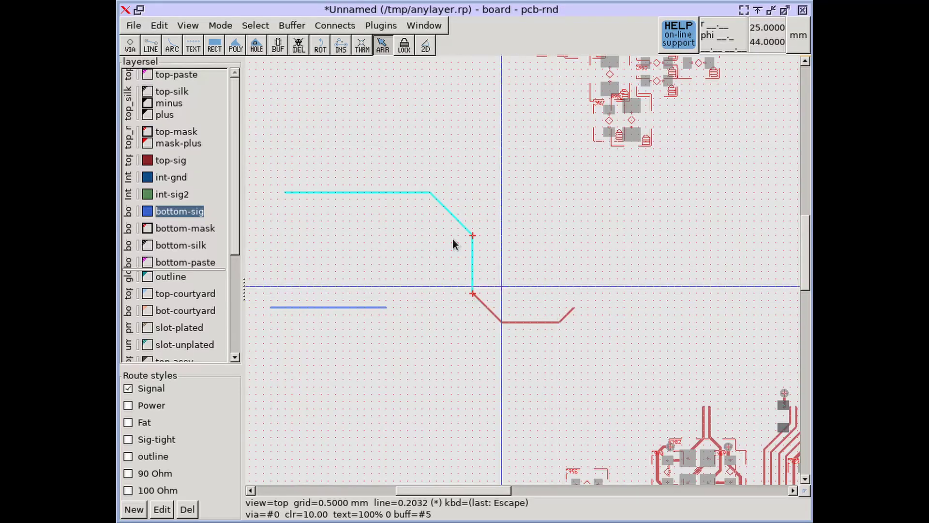
{"action": "left_click", "coordinate": [255, 26]}
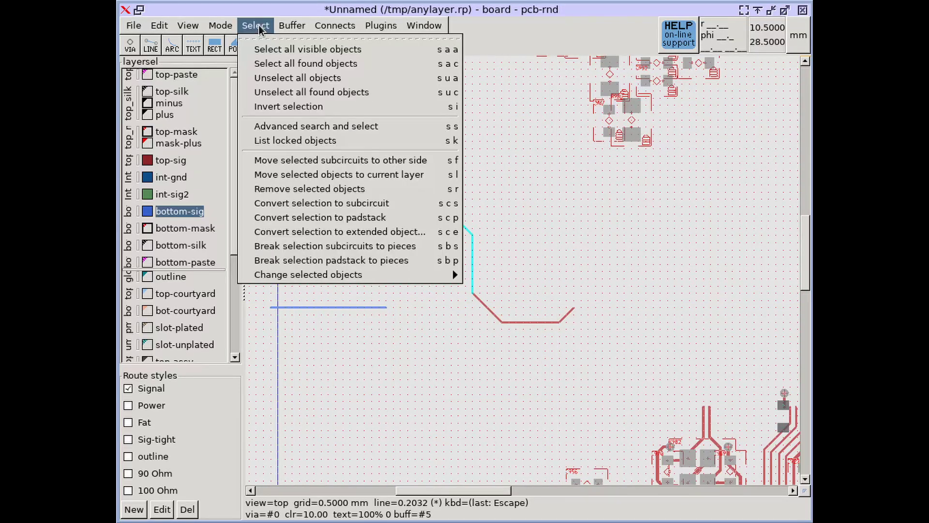
{"action": "left_click", "coordinate": [351, 175]}
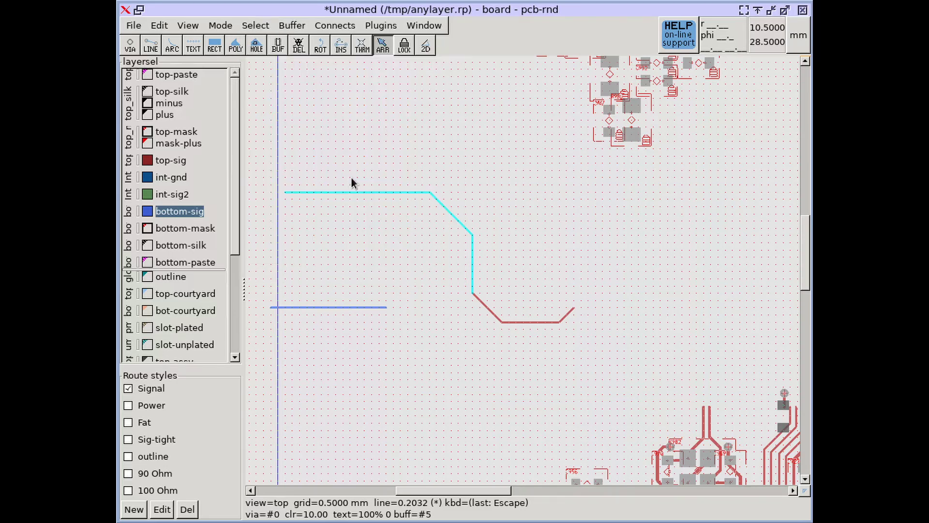
{"action": "left_click", "coordinate": [390, 243]}
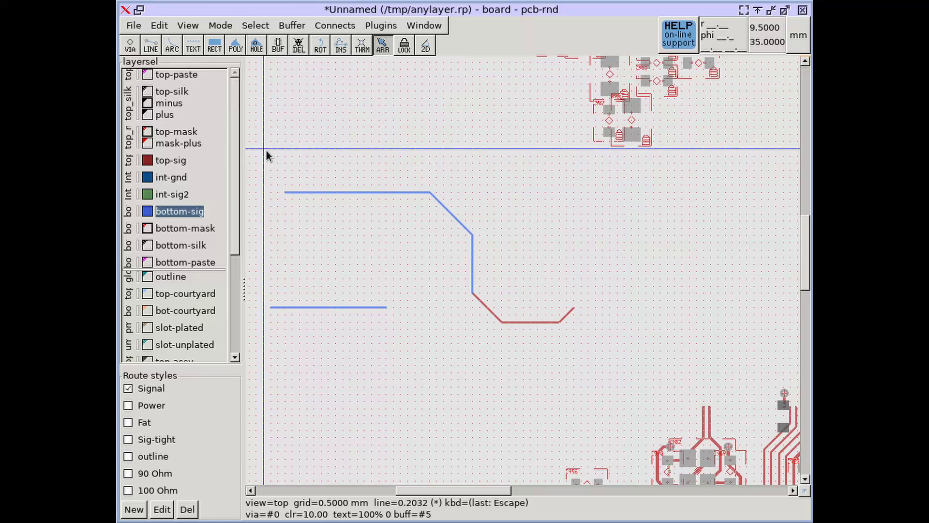
Step: Move the bent track's same three segments to the int-gnd layer, and after reselecting them, to int-sig2
{"action": "left_click_drag", "start_coordinate": [266, 150], "coordinate": [507, 294]}
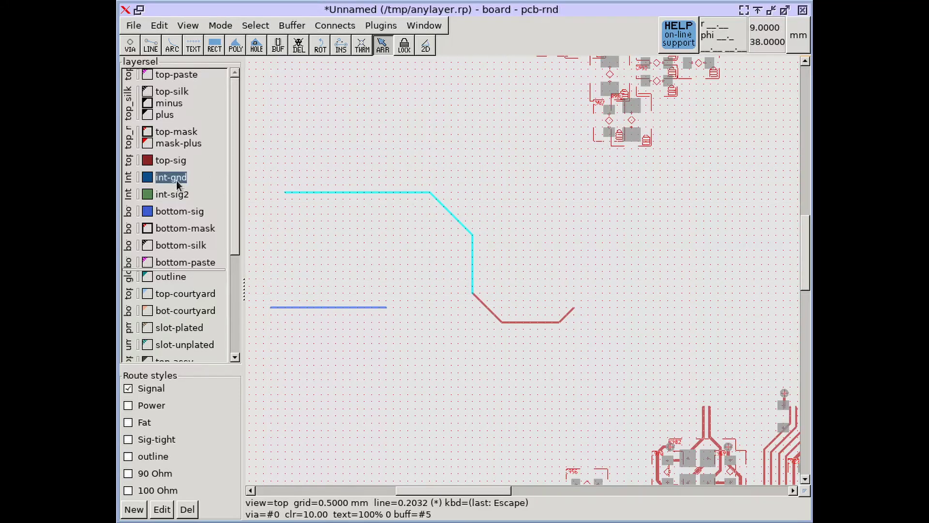
{"action": "key", "text": "l"}
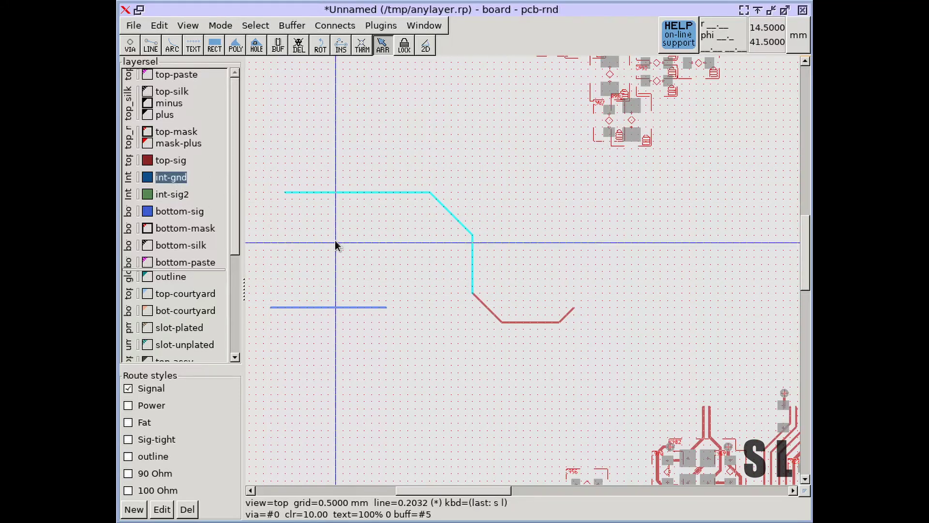
{"action": "left_click_drag", "start_coordinate": [253, 140], "coordinate": [509, 299]}
{"action": "left_click", "coordinate": [167, 196]}
{"action": "key", "text": "s"}
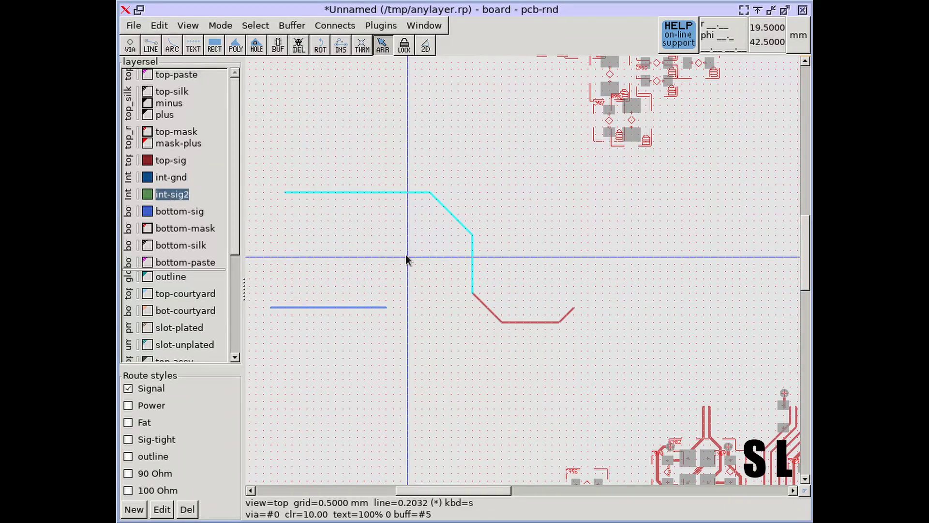
{"action": "key", "text": "l"}
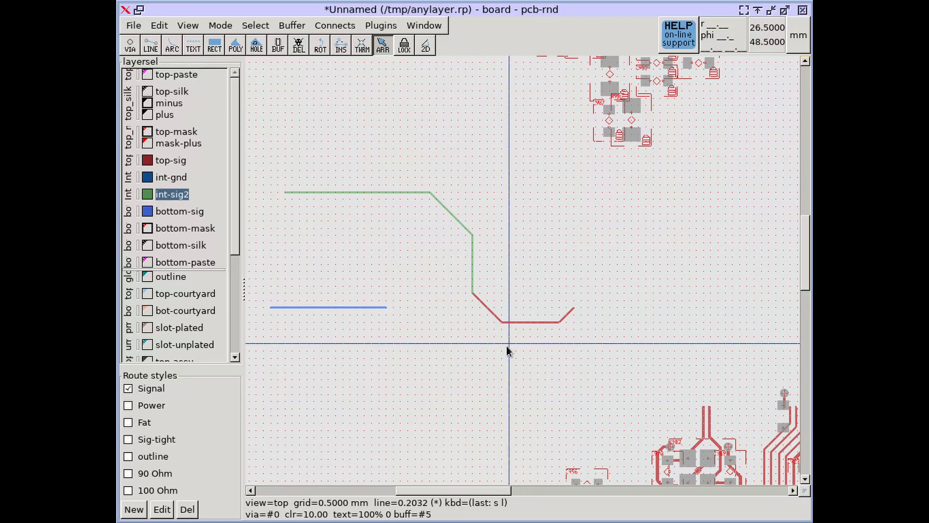
Step: Show the top-silk and bottom-silk layer groups around component R932, leaving bottom-silk as the current layer
{"action": "middle_click_drag", "start_coordinate": [470, 404], "coordinate": [457, 220]}
{"action": "left_click", "coordinate": [172, 160]}
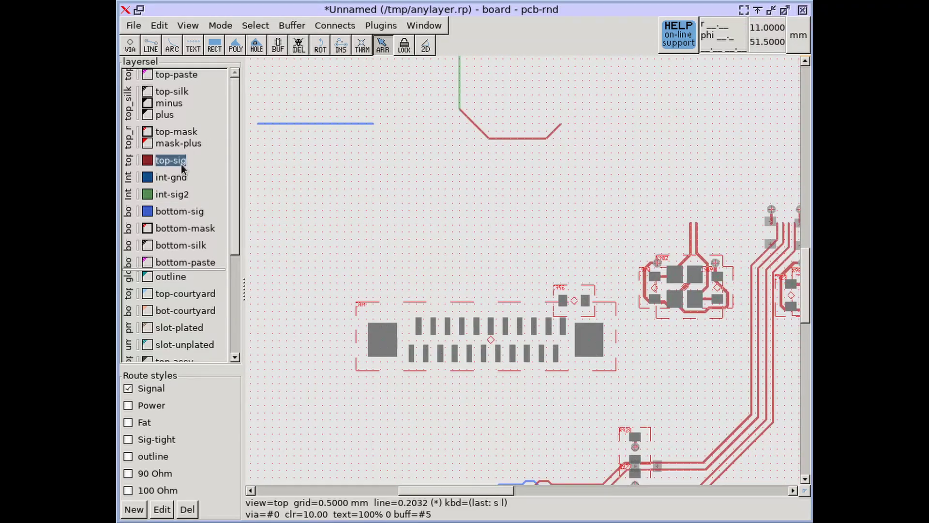
{"action": "scroll", "coordinate": [605, 305], "scroll_direction": "down", "scroll_amount": 2}
{"action": "scroll", "coordinate": [608, 314], "scroll_direction": "right", "scroll_amount": 3, "text": "shift"}
{"action": "middle_click_drag", "start_coordinate": [534, 380], "coordinate": [455, 192]}
{"action": "scroll", "coordinate": [491, 320], "scroll_direction": "up", "scroll_amount": 2}
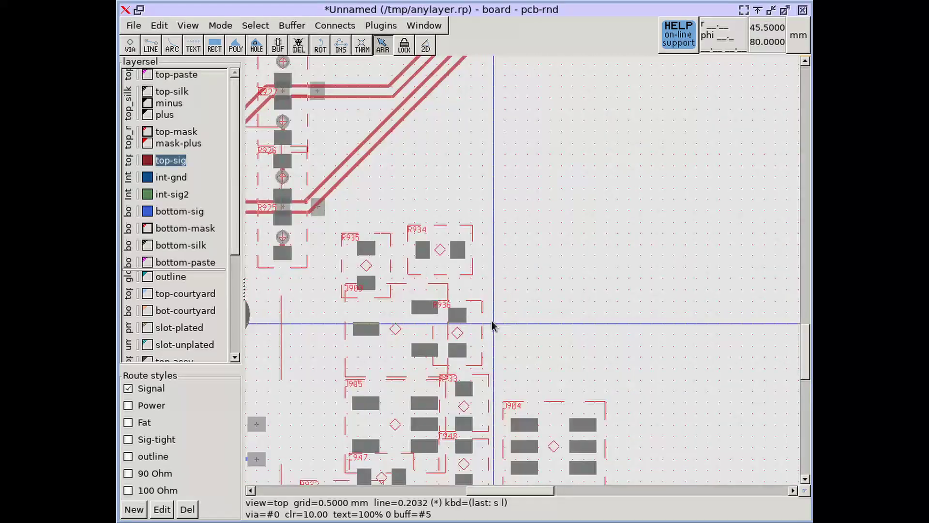
{"action": "middle_click_drag", "start_coordinate": [457, 315], "coordinate": [499, 220]}
{"action": "left_click", "coordinate": [165, 91]}
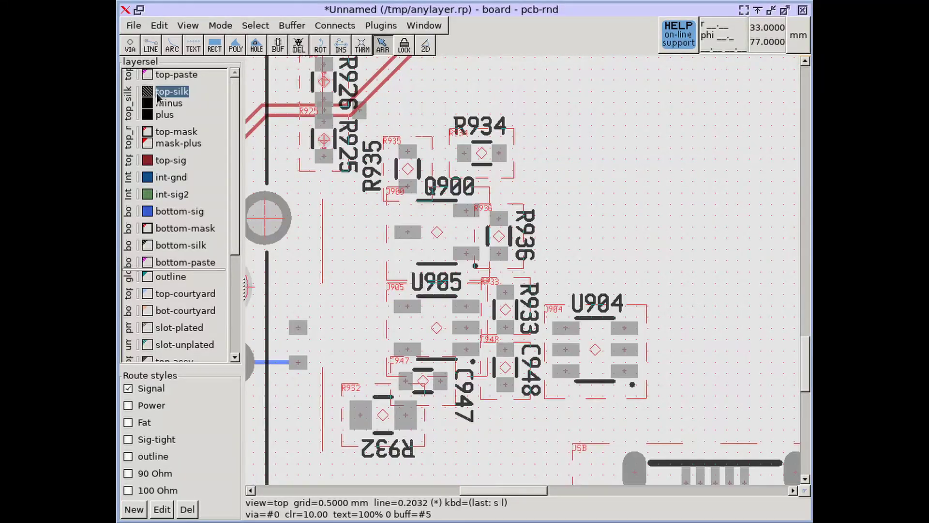
{"action": "left_click", "coordinate": [163, 244]}
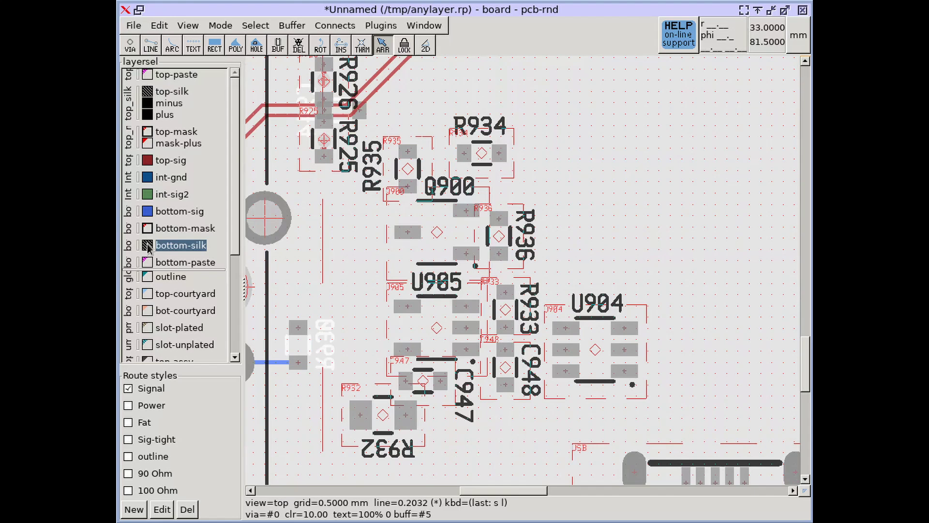
{"action": "scroll", "coordinate": [533, 271], "scroll_direction": "down", "scroll_amount": 2}
{"action": "scroll", "coordinate": [532, 271], "scroll_direction": "left", "scroll_amount": 3, "text": "shift"}
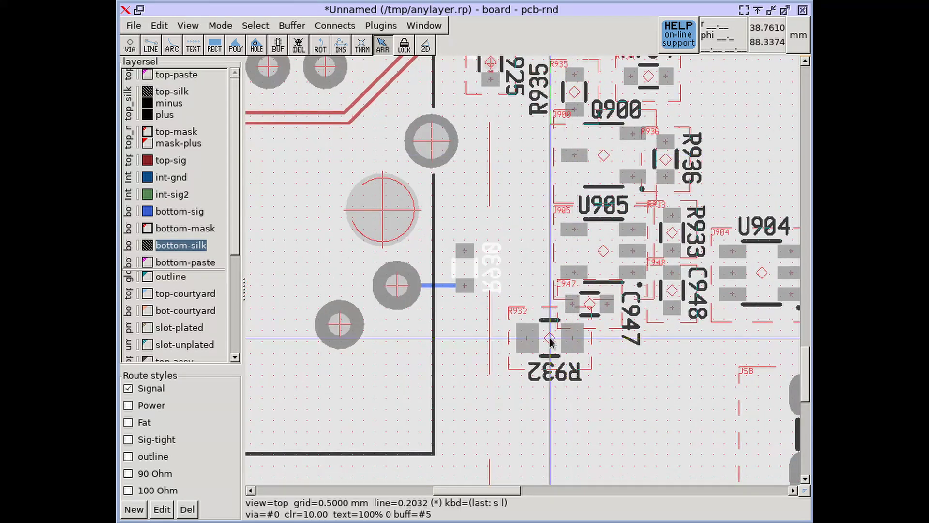